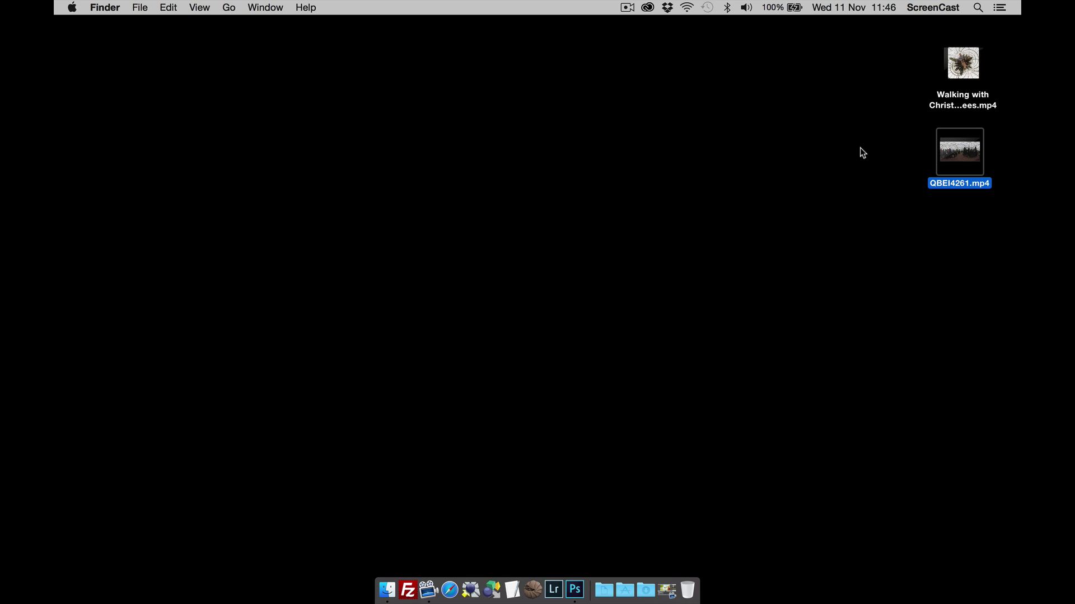
# - Quick Look-preview QBEI4261.mp4 and 'Walking with Christmas Trees.mp4' on the desktop, then close both previews
pyautogui.moveTo(942, 164)
pyautogui.press('space')
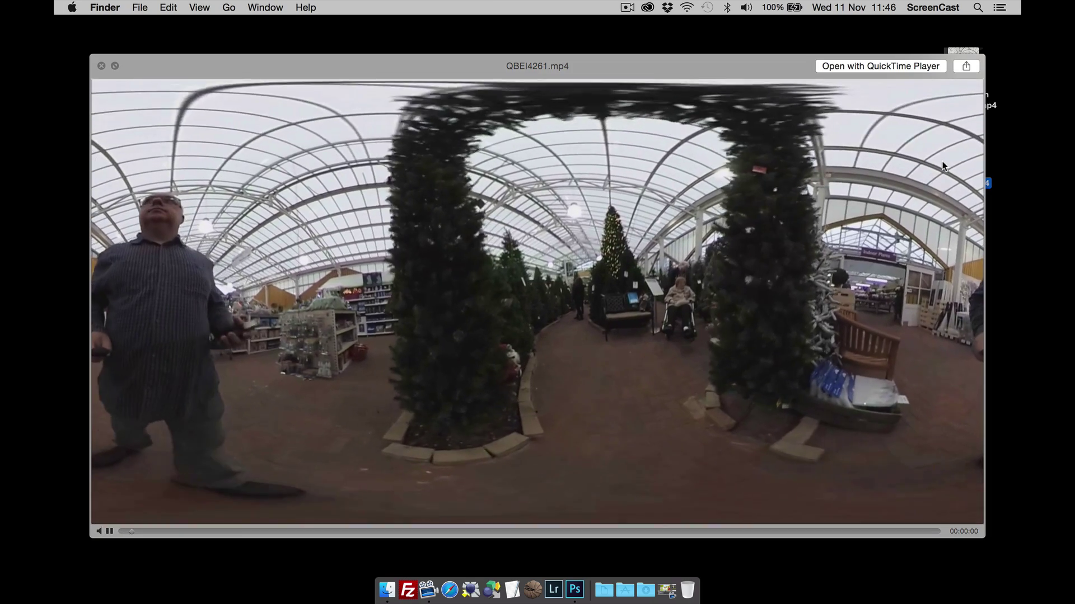
pyautogui.press('space')
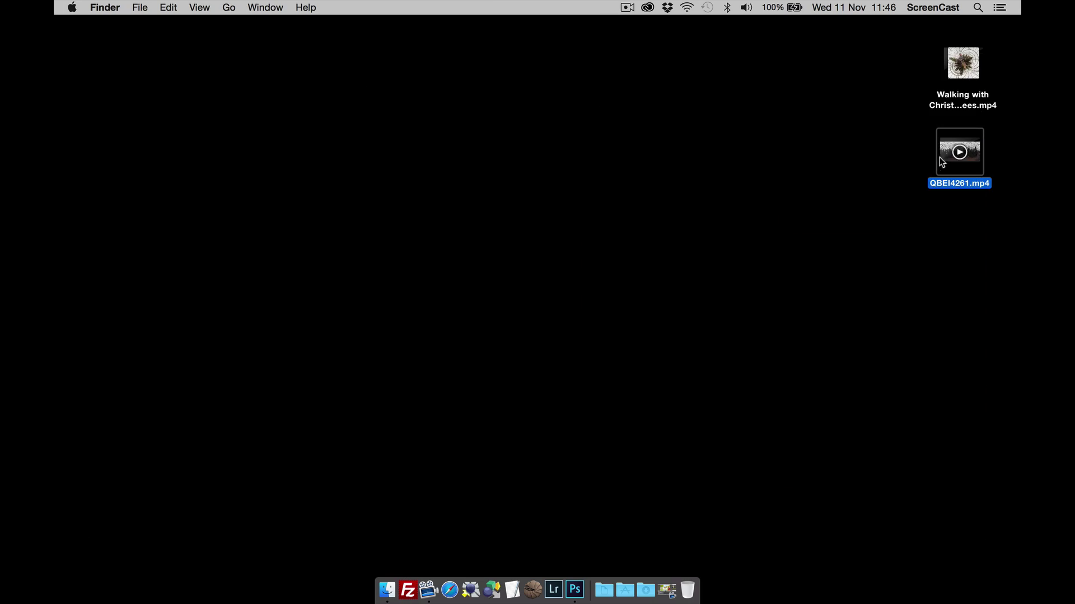
pyautogui.click(950, 74)
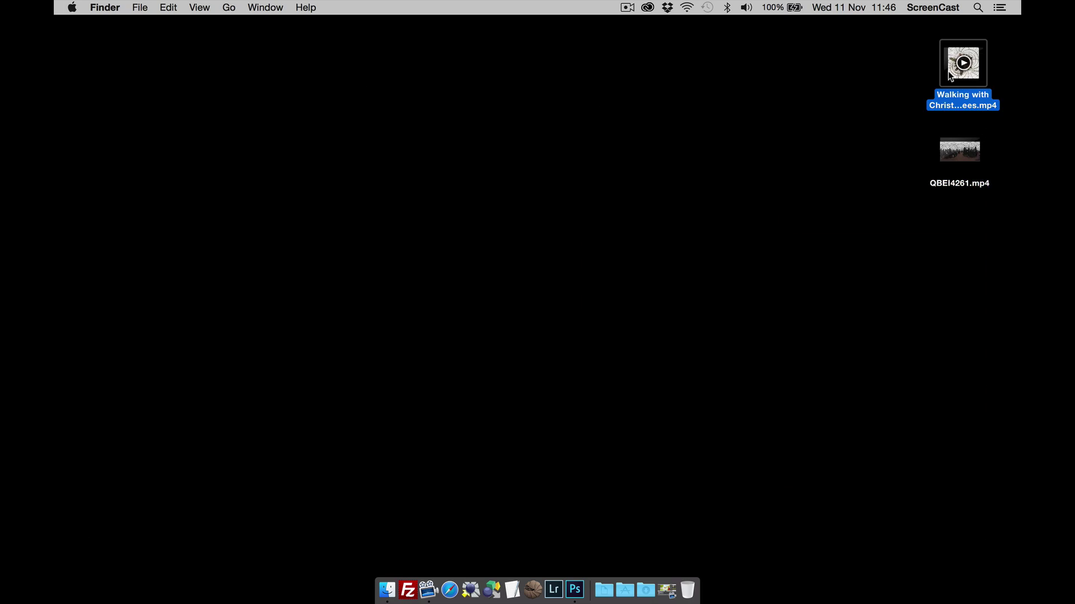
pyautogui.press('space')
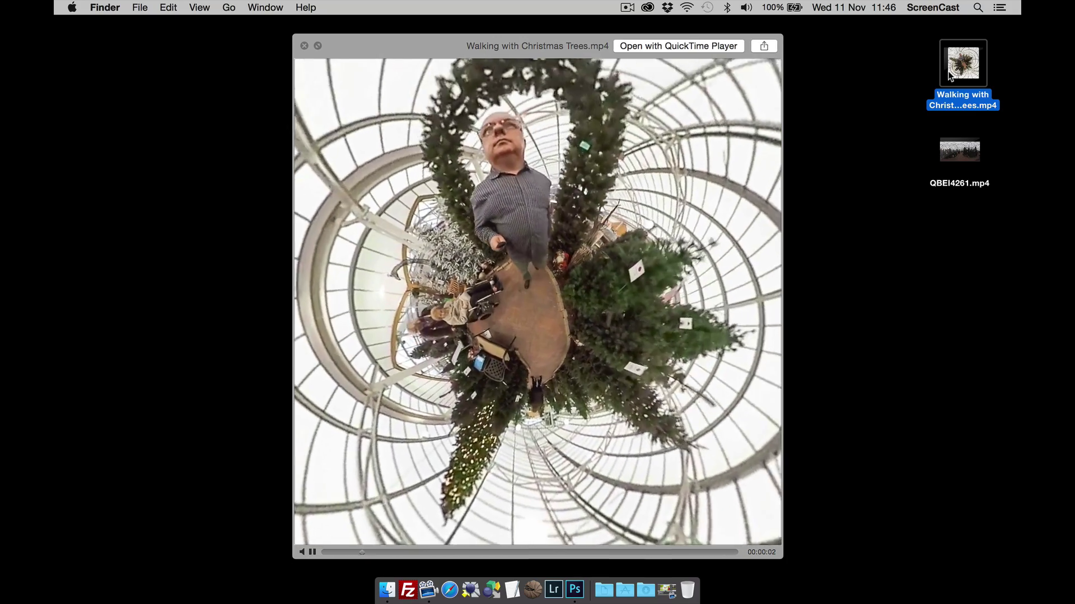
pyautogui.press('space')
pyautogui.click(900, 101)
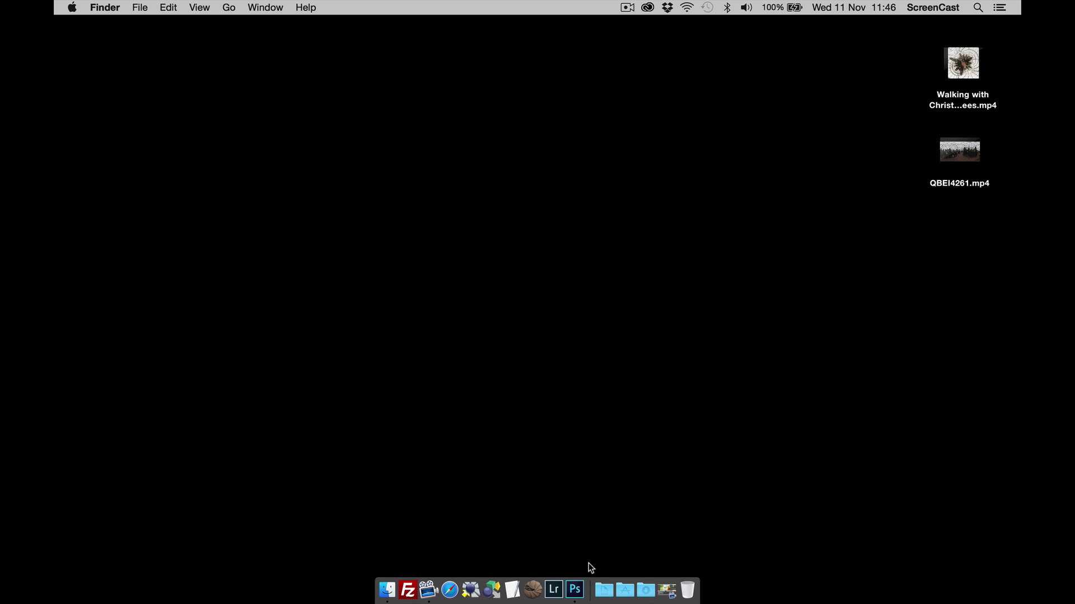
# - Open QBEI4261.mp4 from the Desktop in Photoshop and confirm the Timeline panel is showing
pyautogui.click(572, 576)
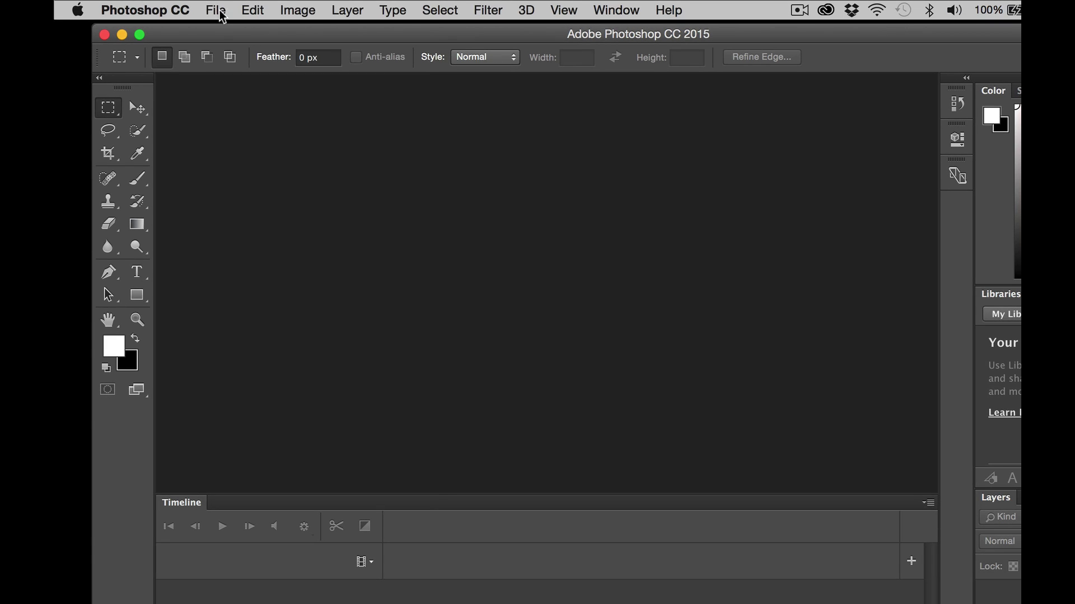
pyautogui.click(178, 7)
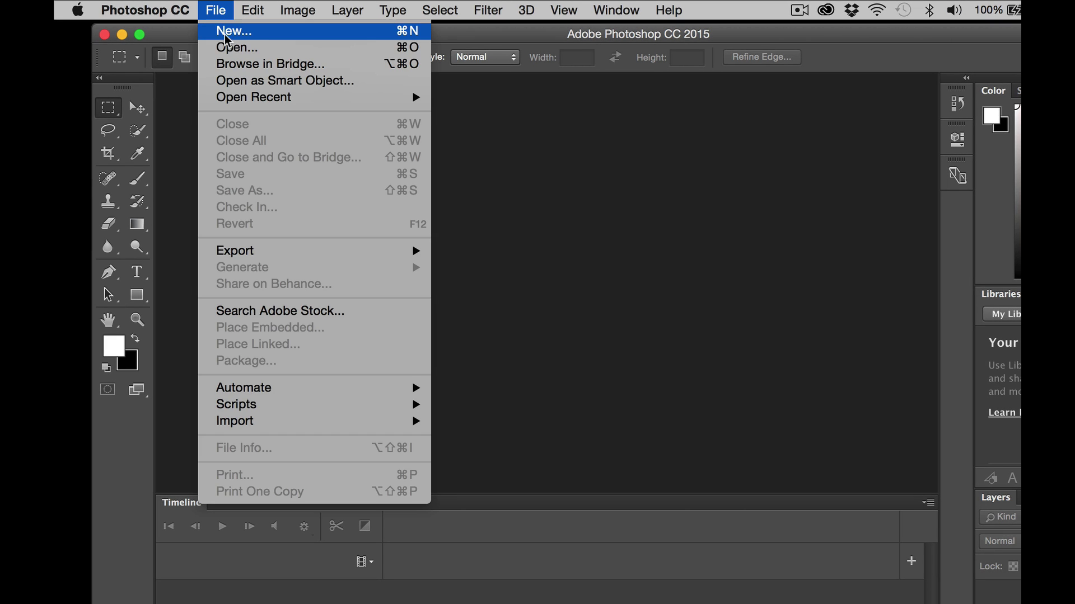
pyautogui.click(259, 47)
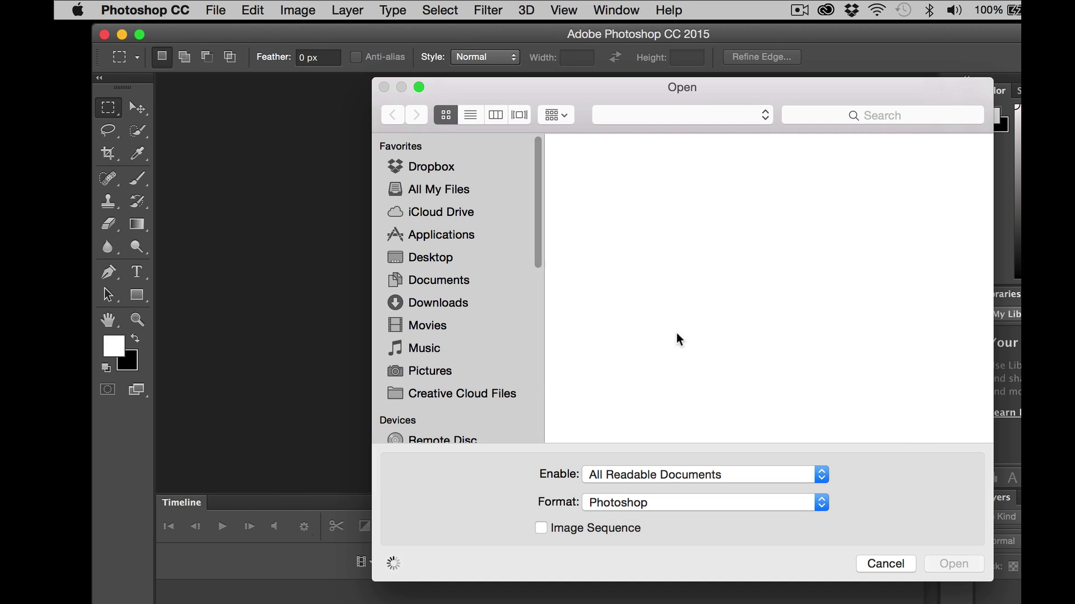
pyautogui.click(620, 185)
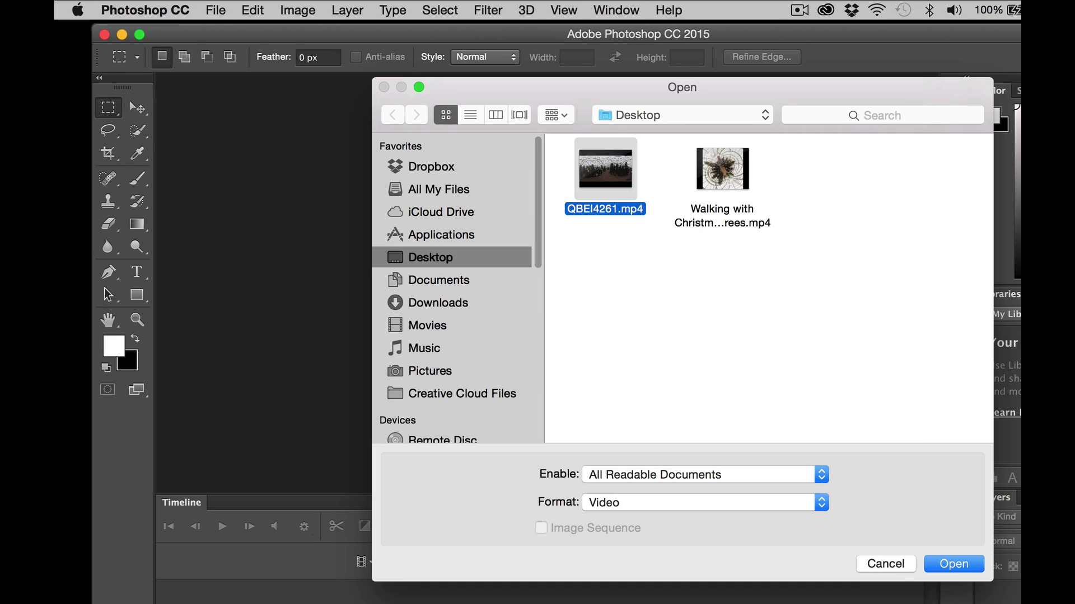
pyautogui.click(953, 565)
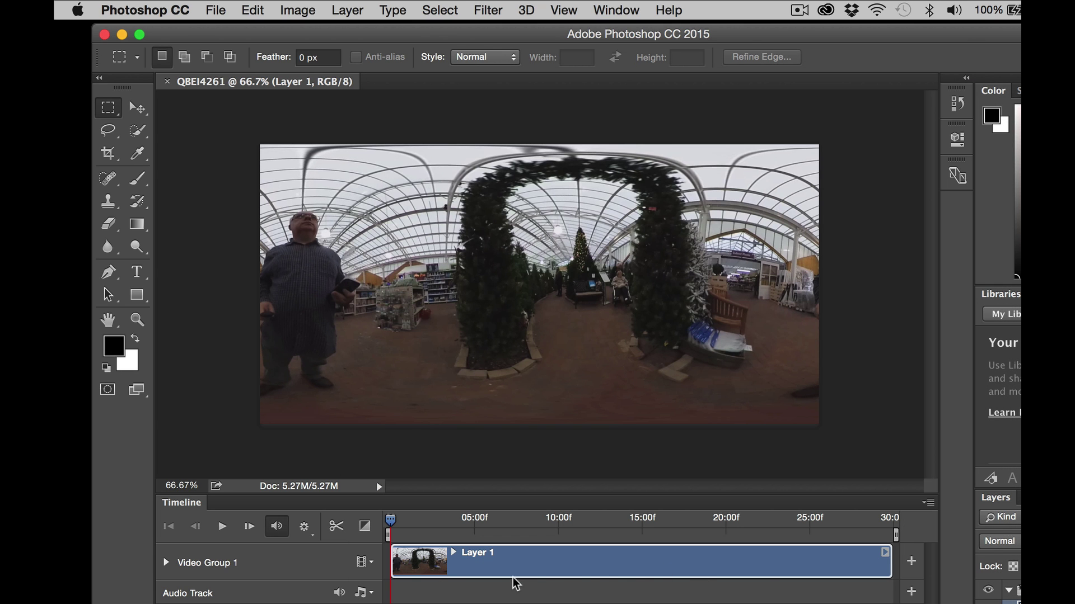
pyautogui.click(616, 10)
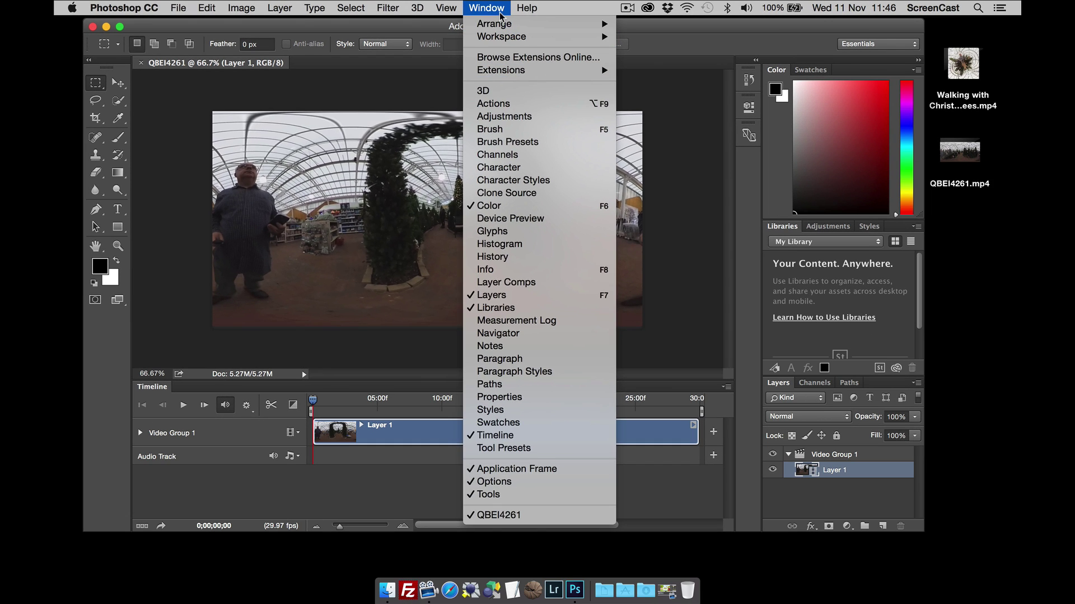
pyautogui.click(633, 15)
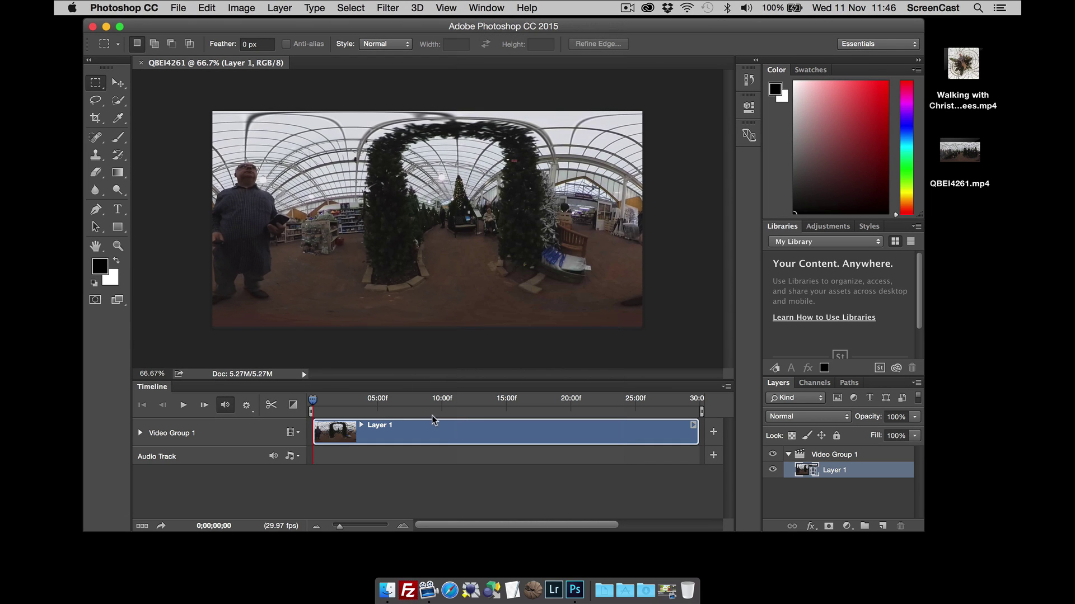
# - Add a Brightness/Contrast adjustment layer above the video with Brightness set to 58
pyautogui.moveTo(313, 401)
pyautogui.mouseDown()
pyautogui.moveTo(395, 407)
pyautogui.moveTo(312, 408)
pyautogui.mouseUp()
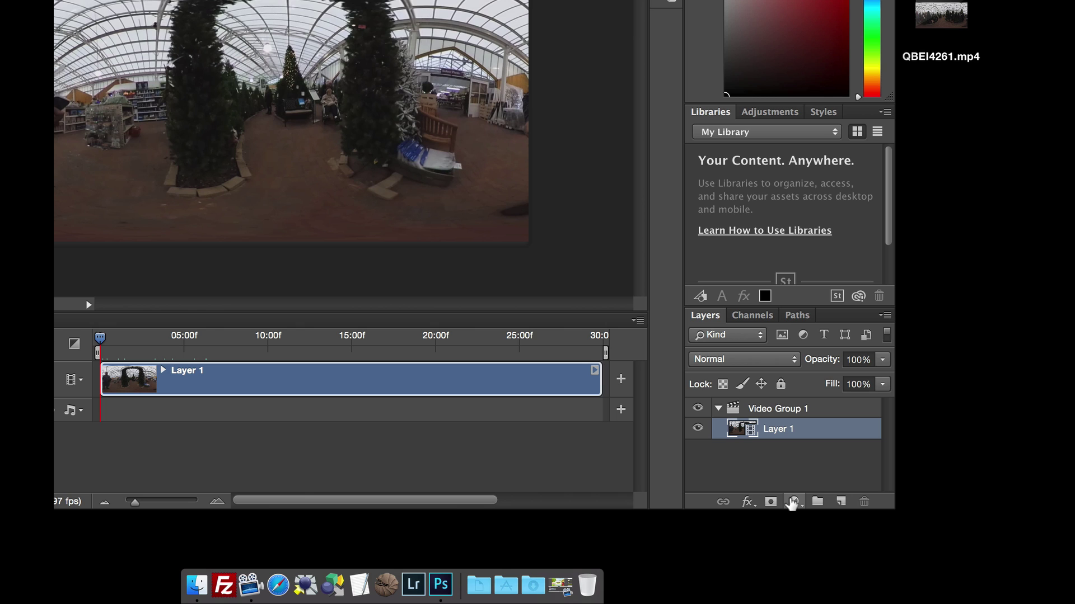
pyautogui.click(793, 502)
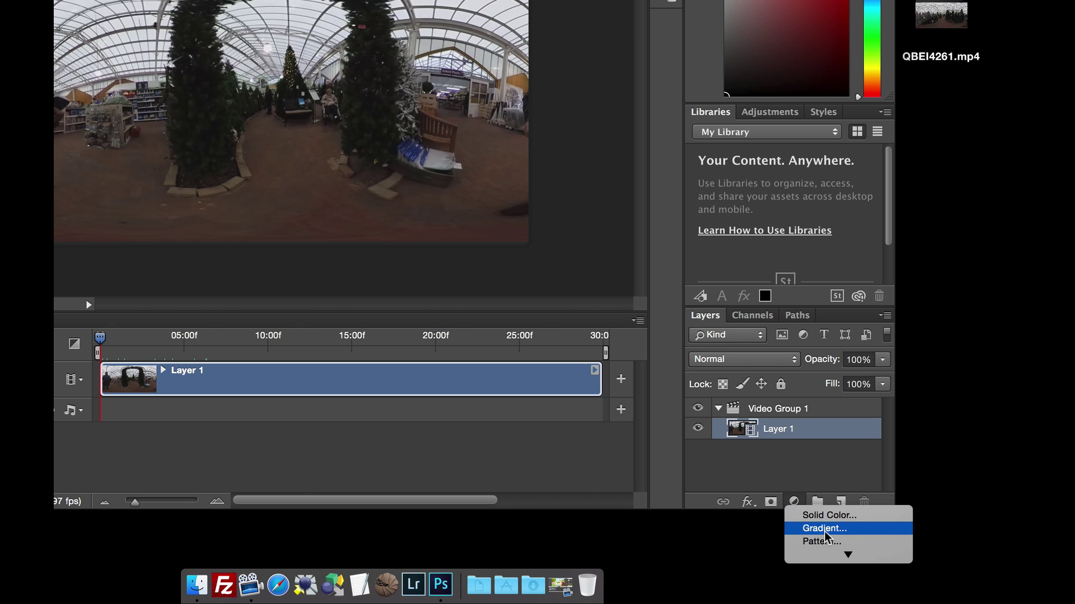
pyautogui.moveTo(845, 554)
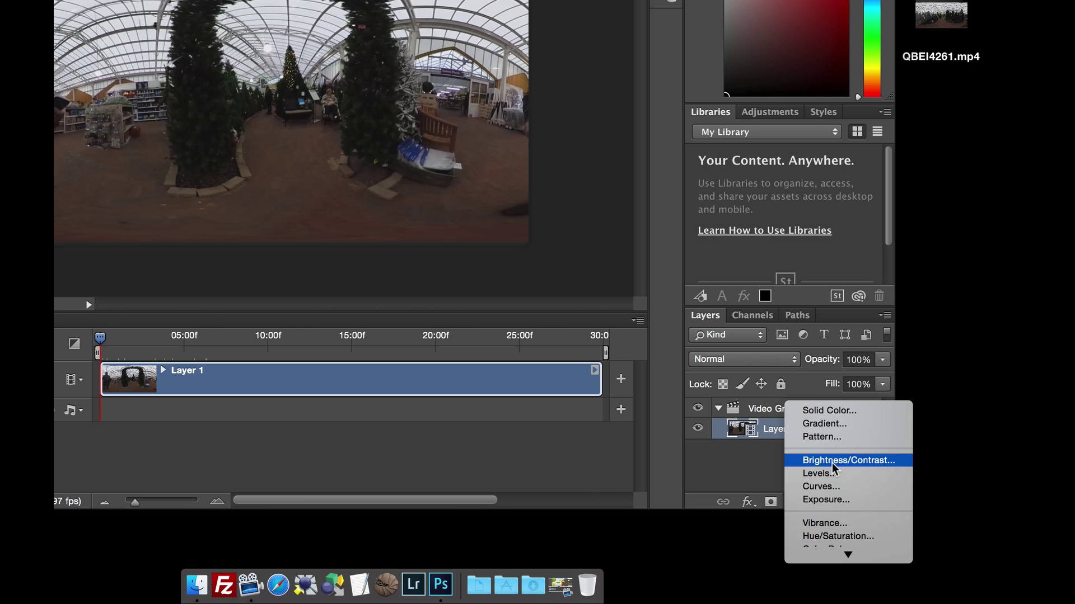
pyautogui.click(834, 460)
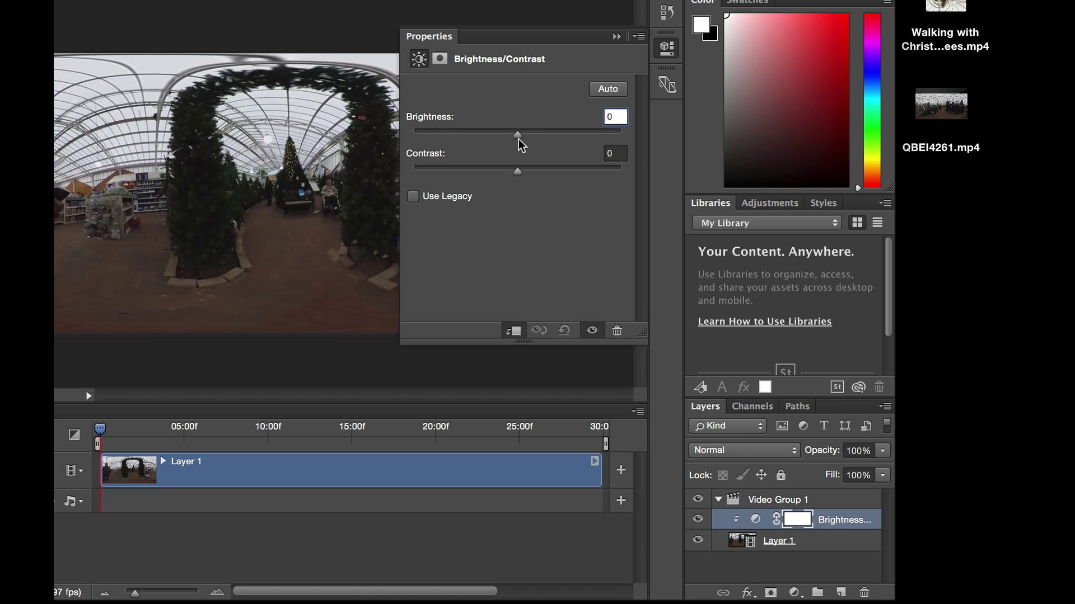
pyautogui.moveTo(518, 138); pyautogui.dragTo(557, 136)
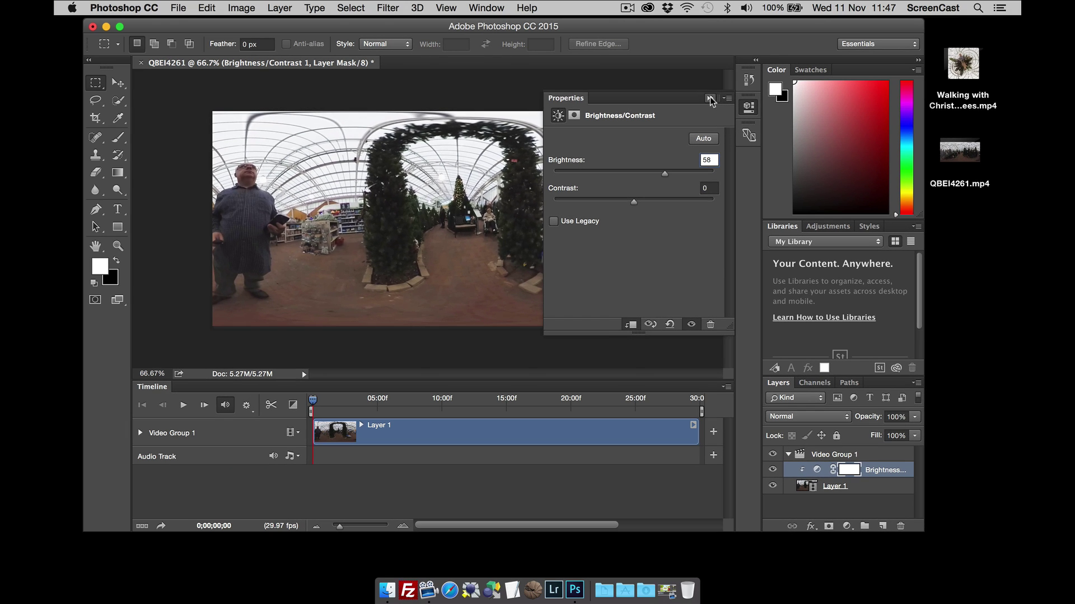
pyautogui.click(710, 99)
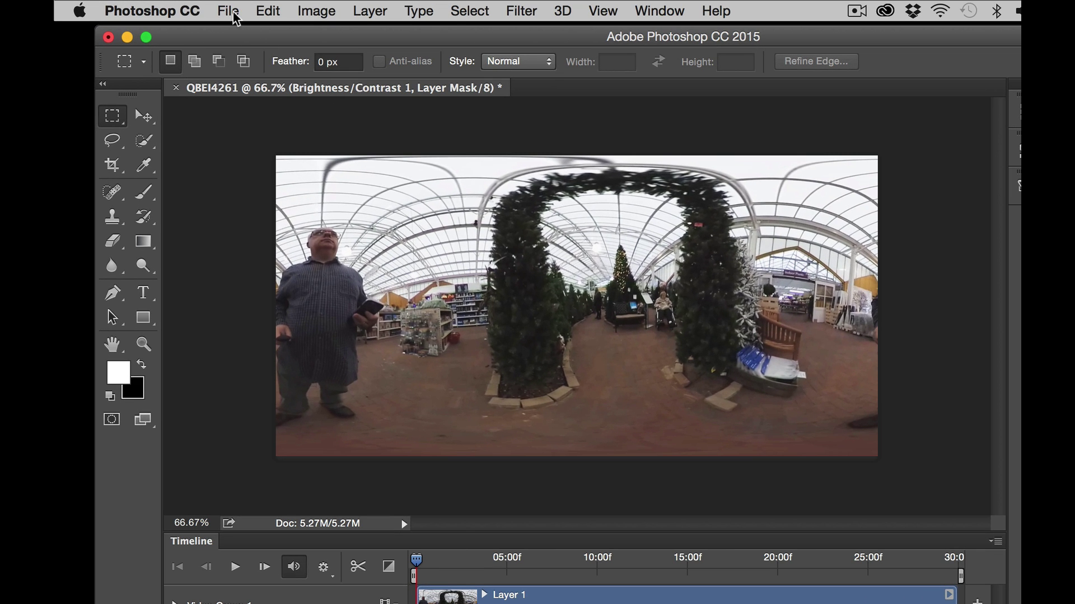
# - Open the Render Video dialog and set the output name to vid
pyautogui.click(234, 14)
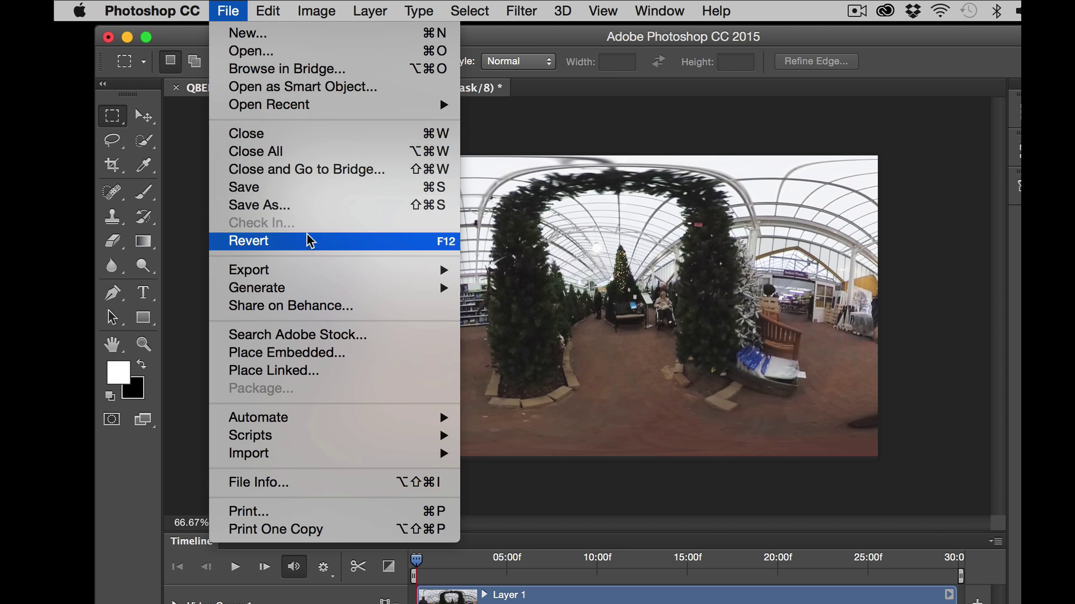
pyautogui.moveTo(316, 271)
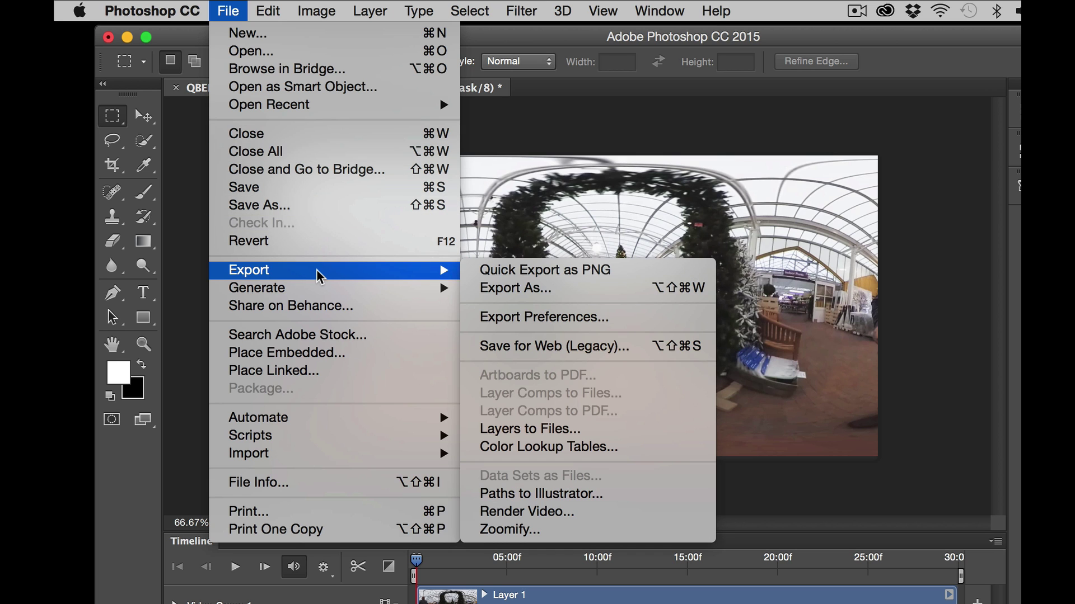
pyautogui.click(541, 512)
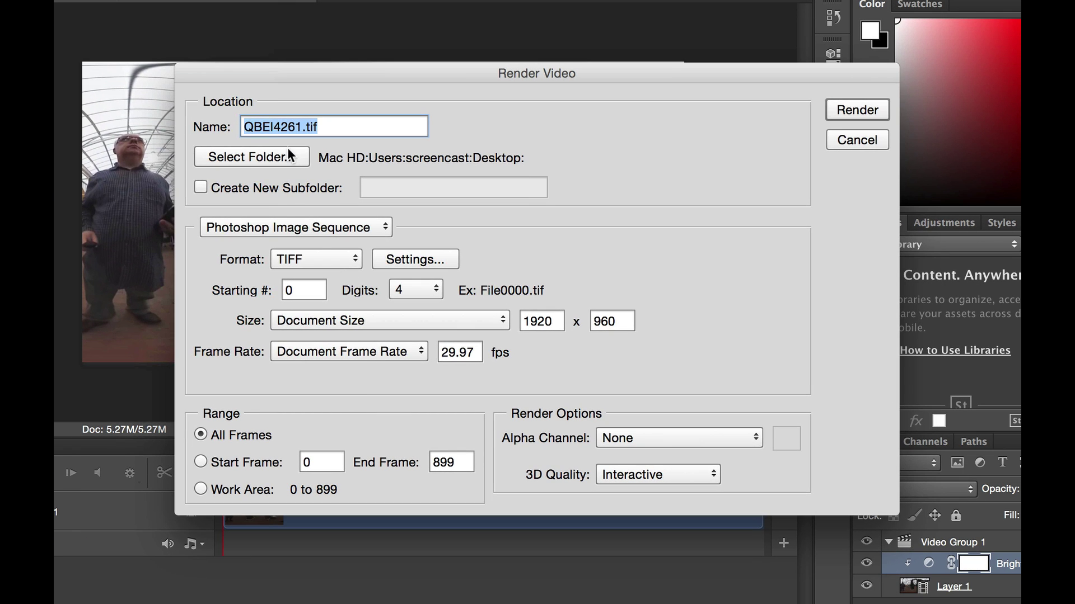
pyautogui.click(301, 127)
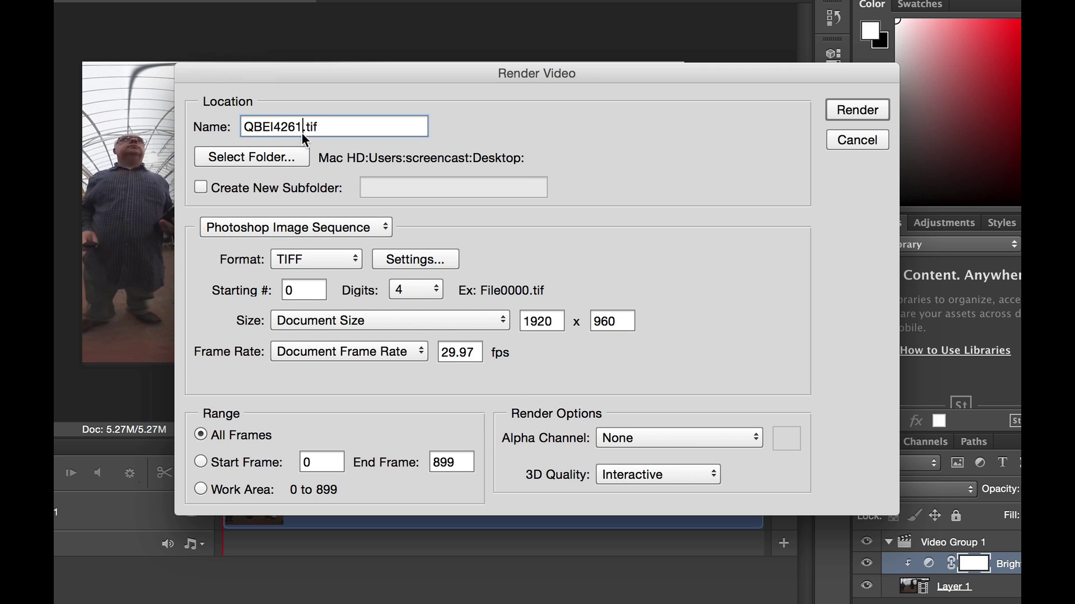
pyautogui.press('BackSpace')
pyautogui.press('BackSpace')
pyautogui.press('BackSpace')
pyautogui.press('BackSpace')
pyautogui.press('BackSpace')
pyautogui.press('BackSpace')
pyautogui.press('BackSpace')
pyautogui.press('BackSpace')
pyautogui.write('vid')
# - Set the render destination to a new Desktop folder named 'frames'
pyautogui.click(277, 159)
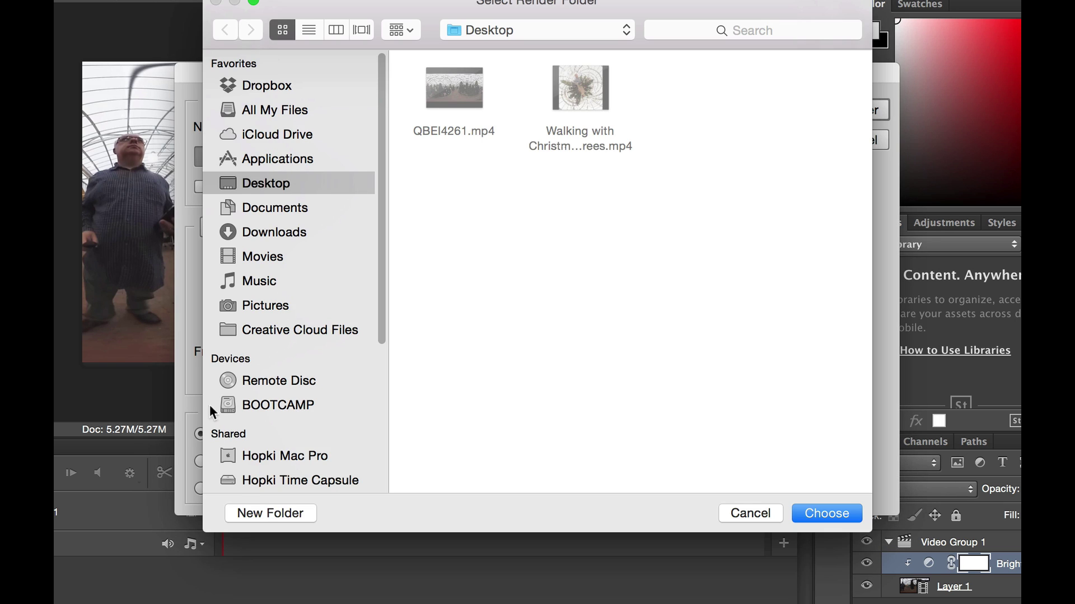
pyautogui.click(263, 510)
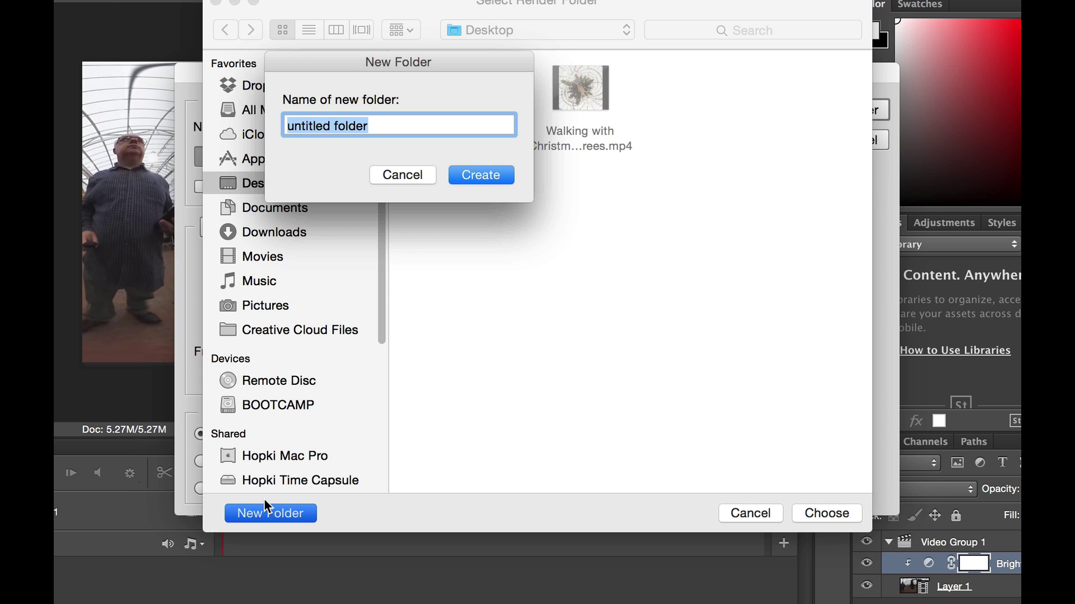
pyautogui.write('frames')
pyautogui.click(495, 174)
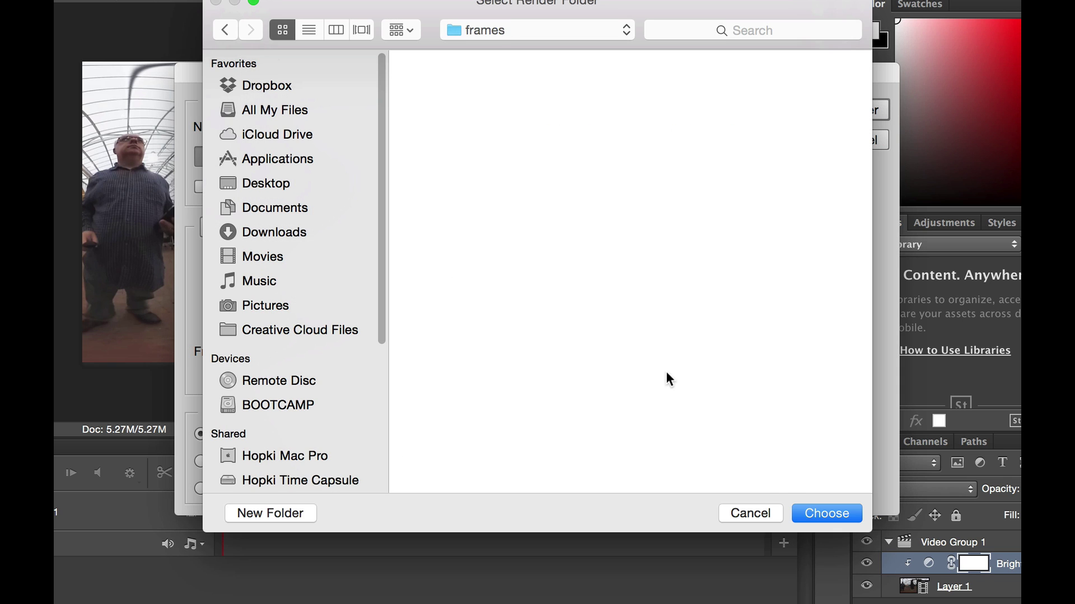
pyautogui.click(819, 517)
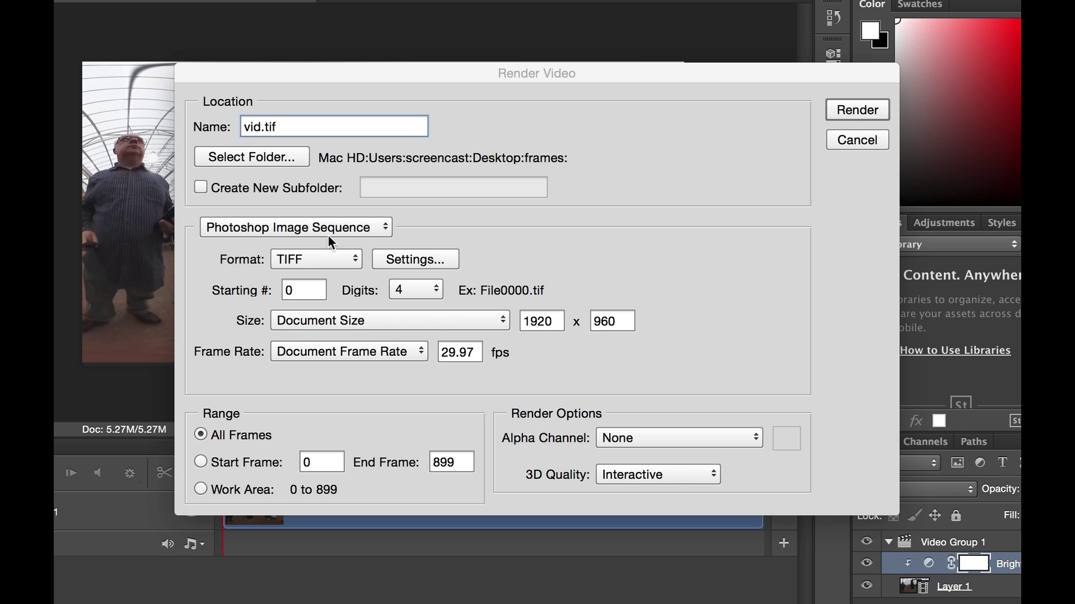
# - Render as a Photoshop Image Sequence in TIFF format
pyautogui.click(288, 230)
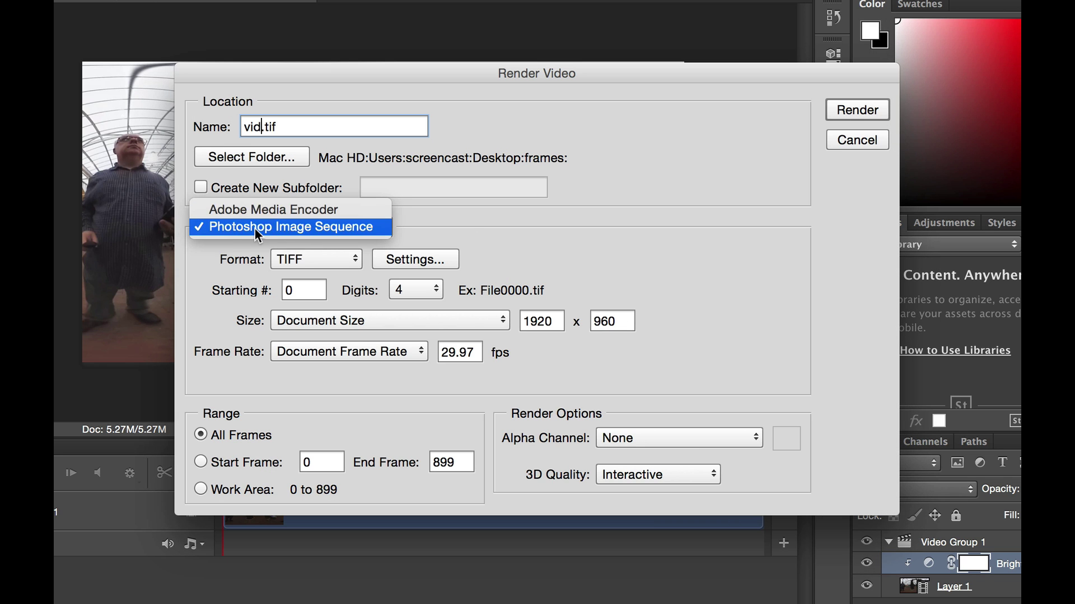
pyautogui.click(343, 231)
pyautogui.click(334, 259)
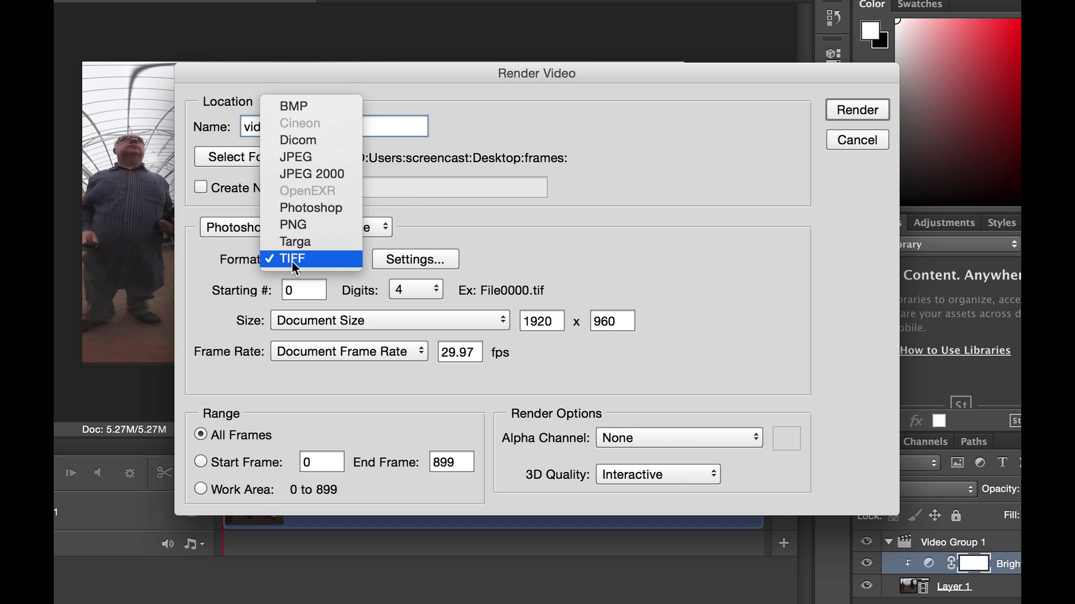
pyautogui.click(322, 260)
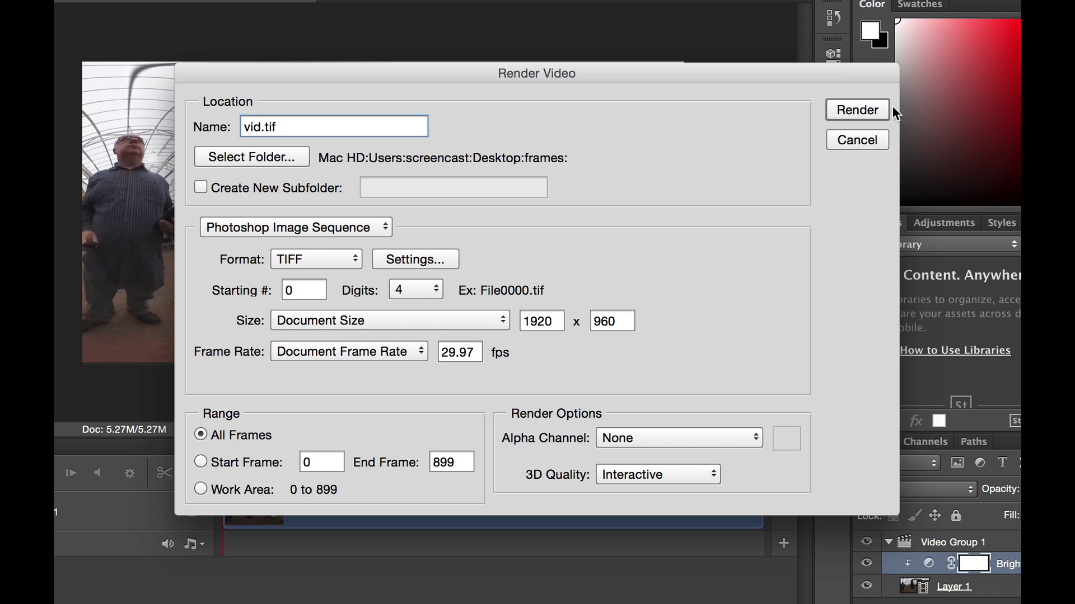
pyautogui.click(857, 110)
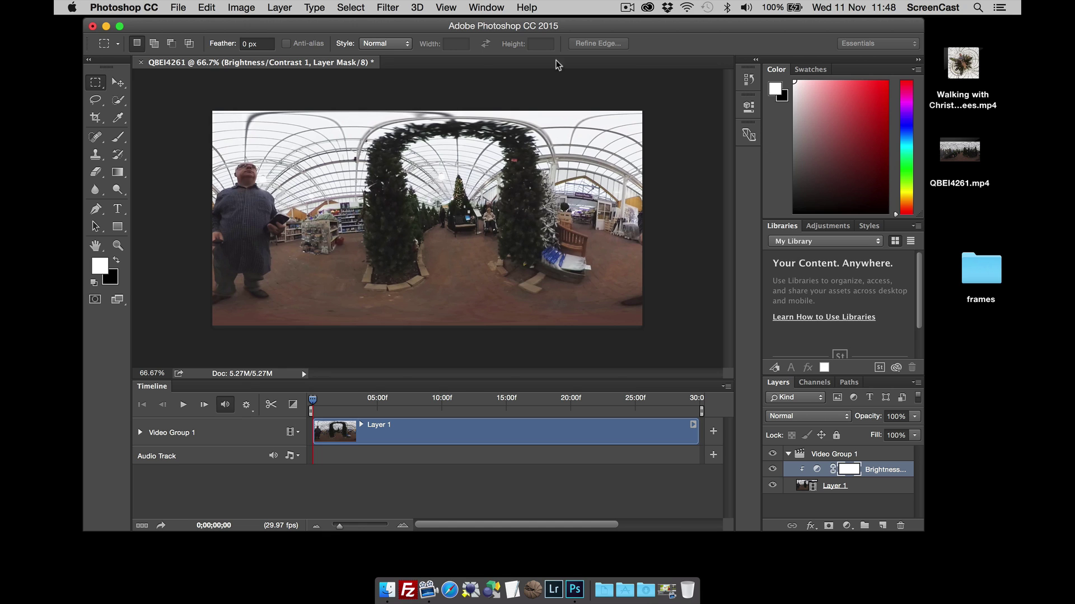
# - Close the Photoshop document without saving, check the vid TIFF frames in the frames folder, and launch Pano2VR
pyautogui.click(92, 26)
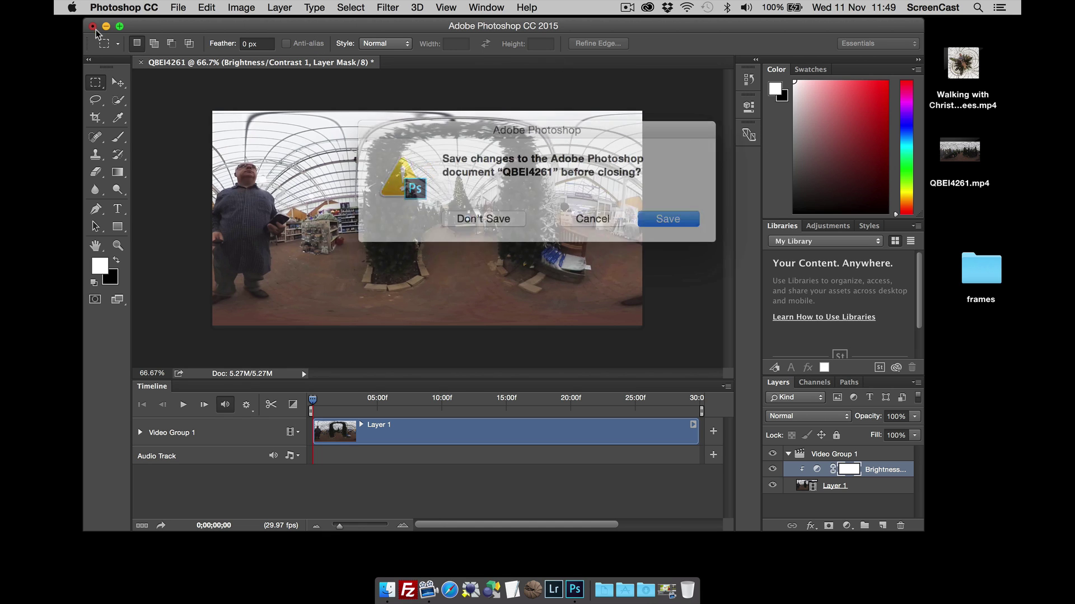
pyautogui.click(485, 212)
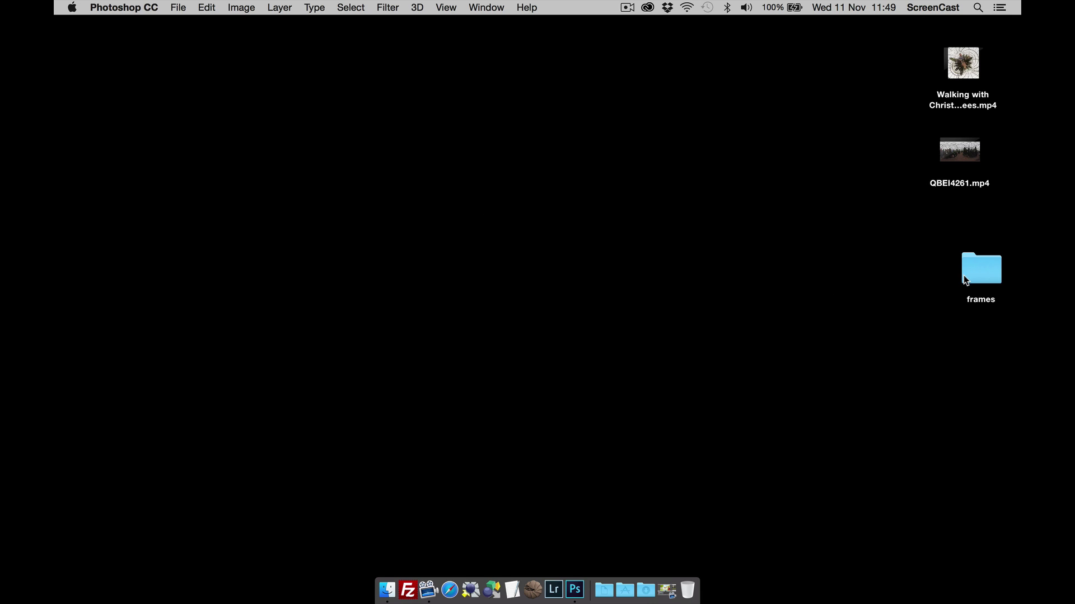
pyautogui.doubleClick(980, 270)
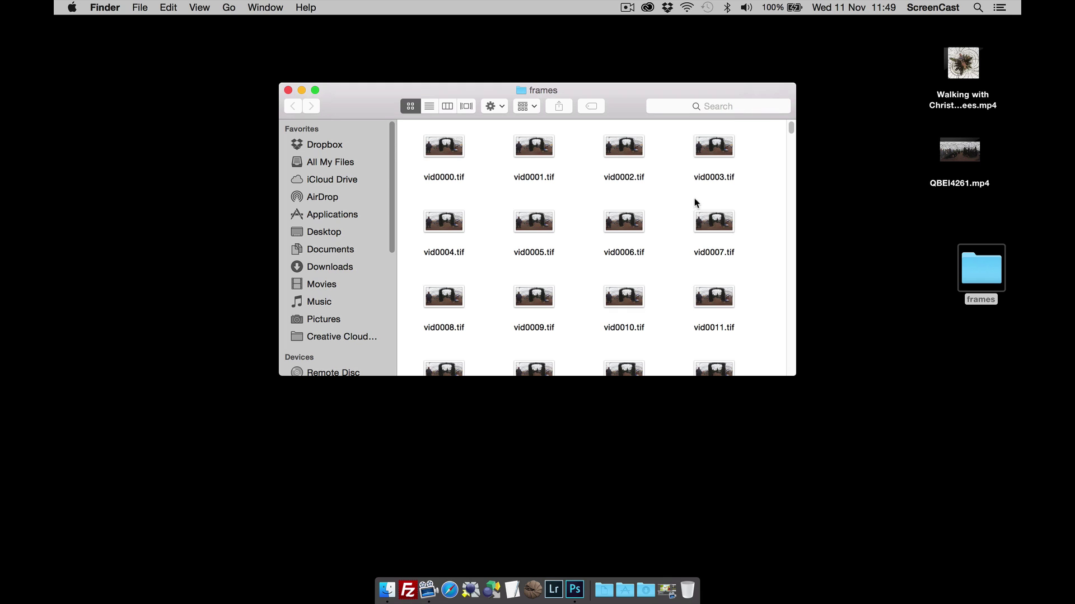
pyautogui.click(288, 90)
pyautogui.click(700, 272)
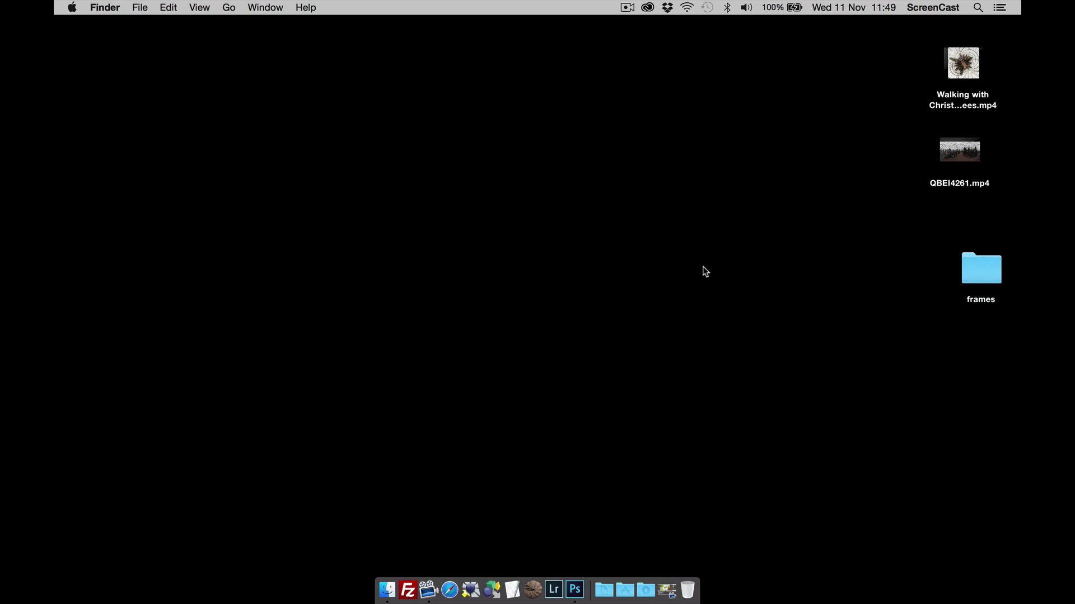
pyautogui.click(493, 577)
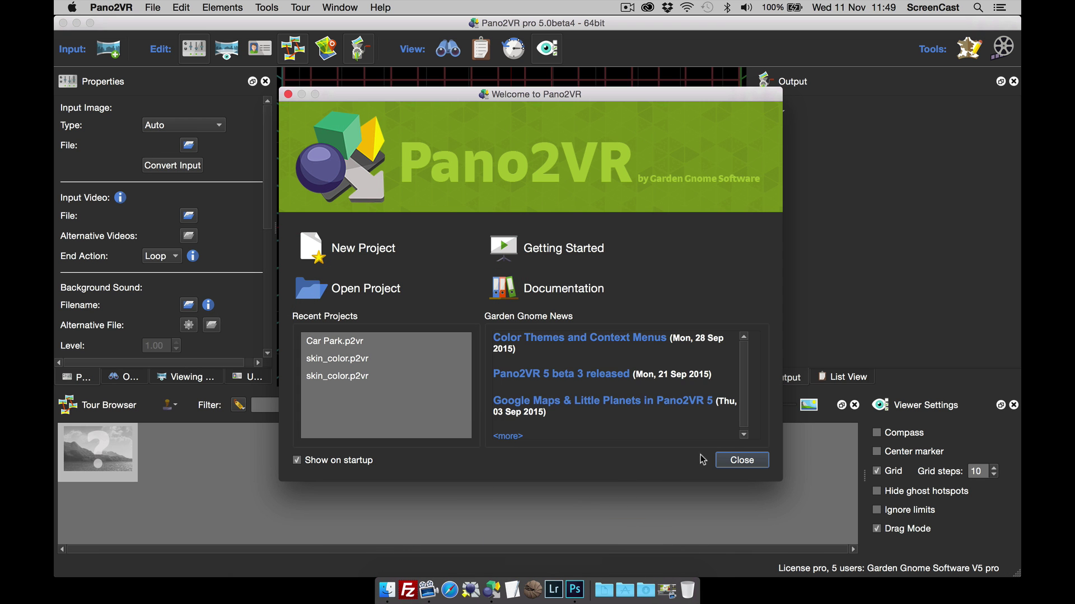
# - Dismiss the welcome screen and add a Transformation output with Stereographic projection
pyautogui.click(742, 461)
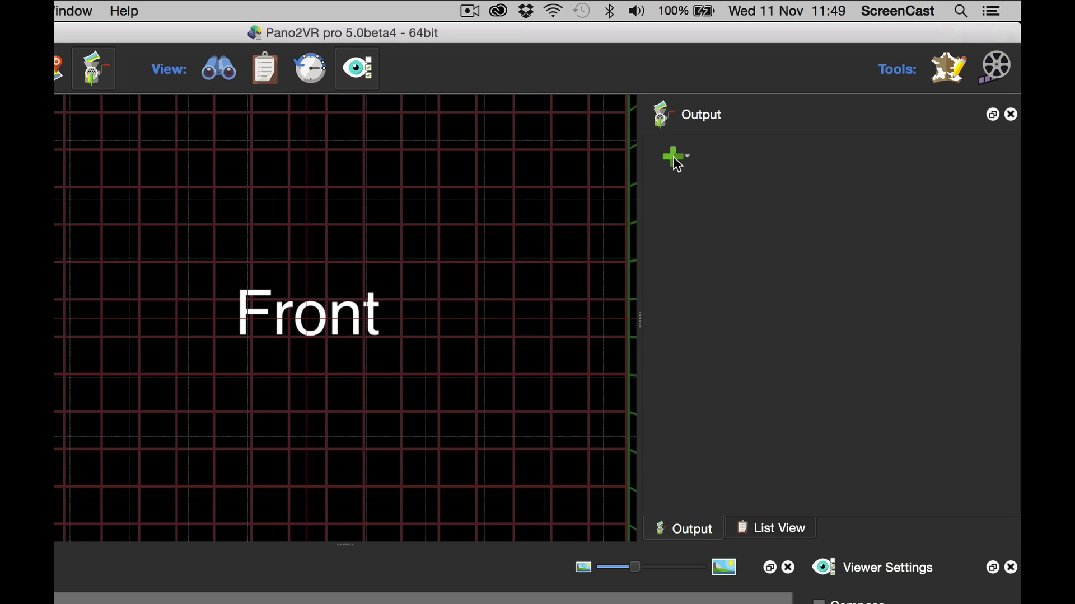
pyautogui.click(673, 157)
pyautogui.click(712, 204)
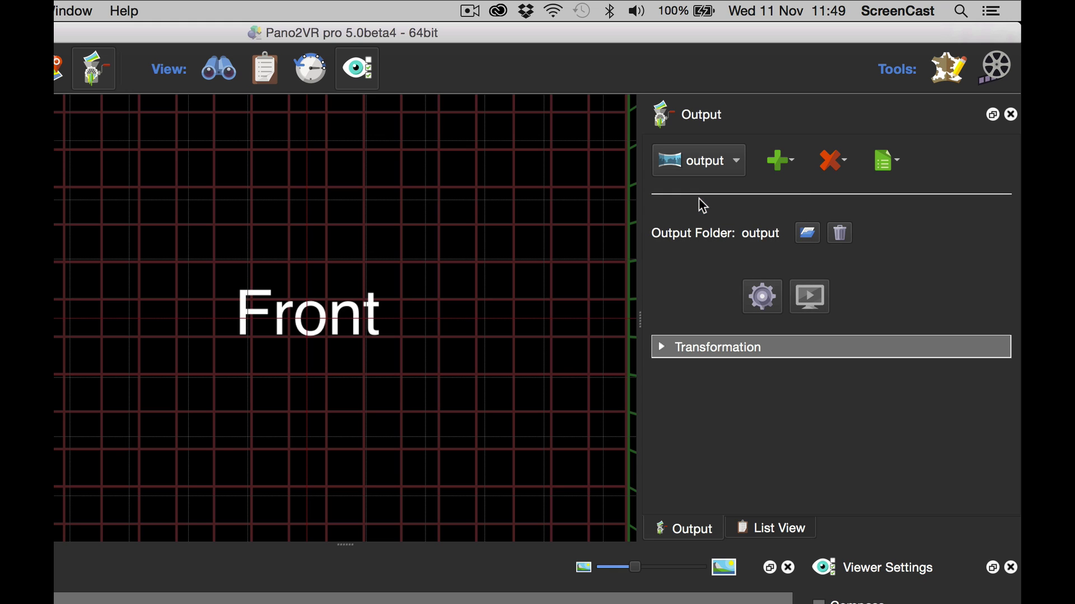
pyautogui.click(662, 347)
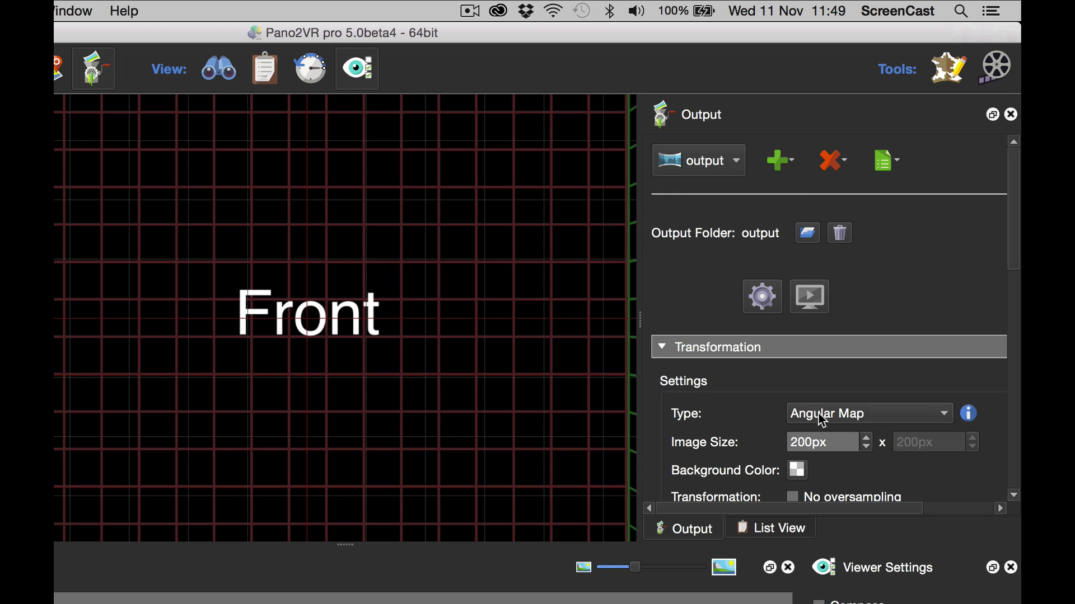
pyautogui.click(859, 415)
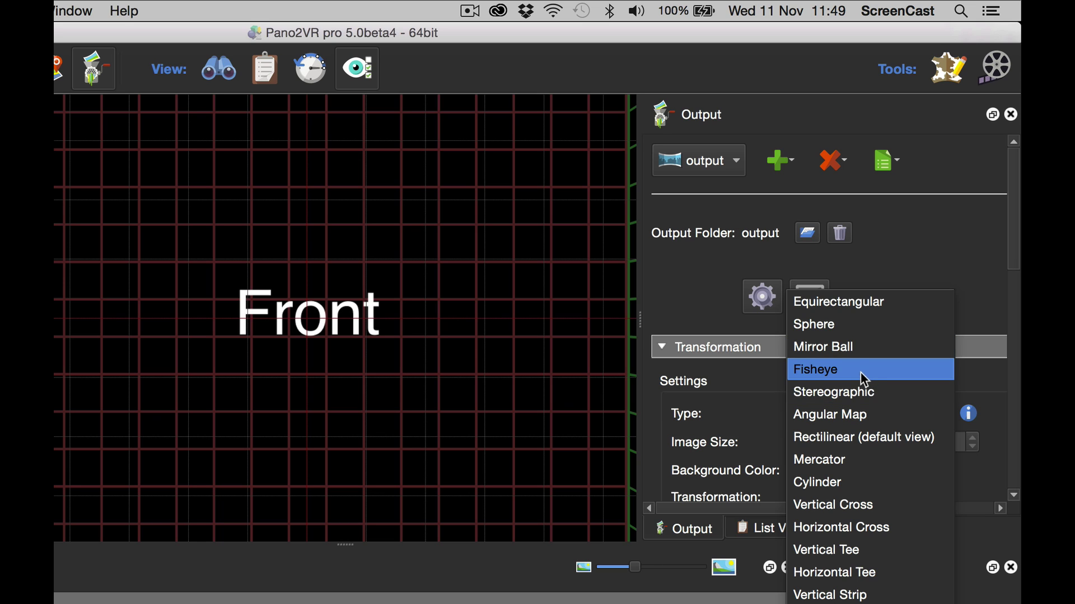
pyautogui.click(877, 397)
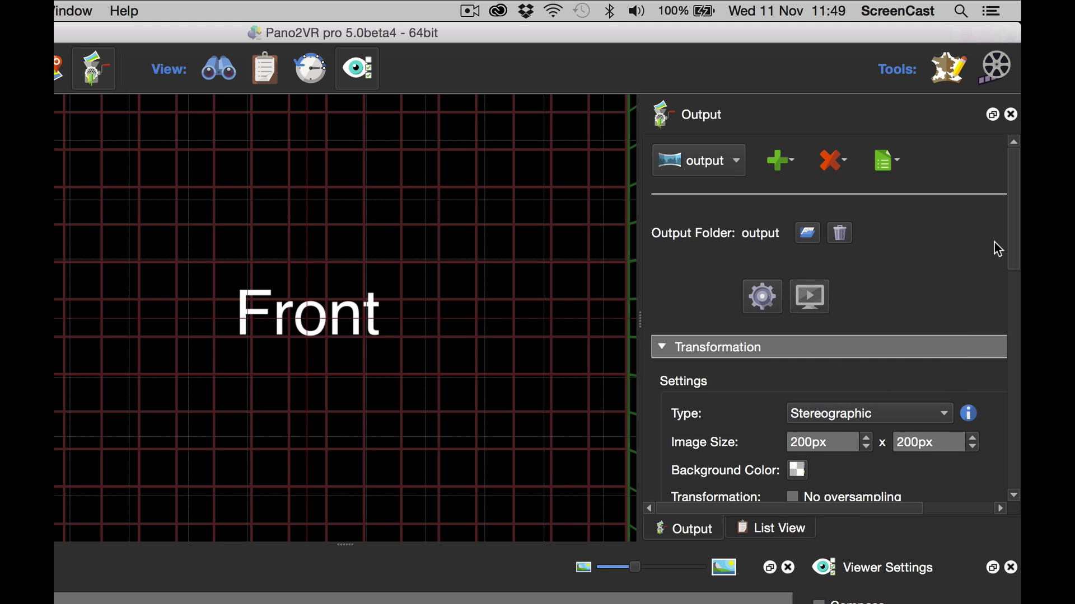
# - Set the transformation image size to 1500×1500 pixels
pyautogui.moveTo(1012, 238); pyautogui.dragTo(1017, 314)
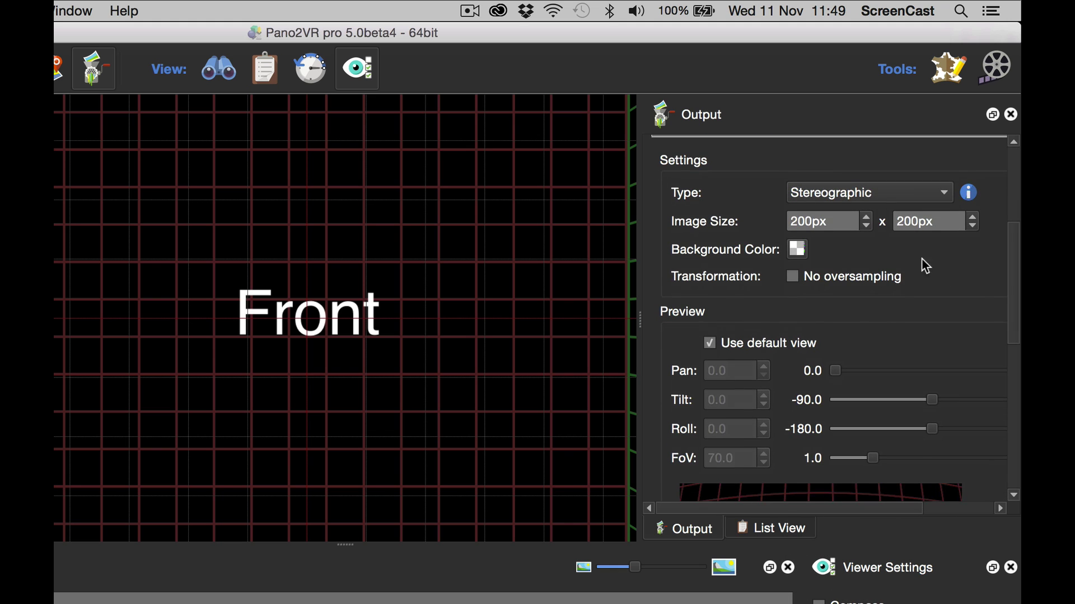
pyautogui.moveTo(827, 221); pyautogui.dragTo(774, 222)
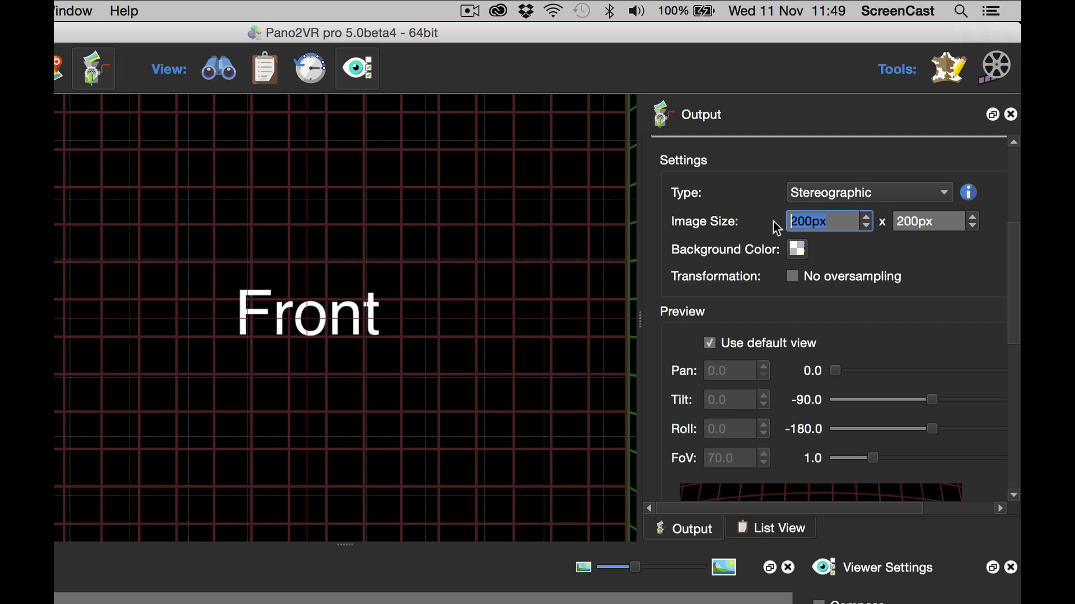
pyautogui.write('1500')
pyautogui.press('Tab')
pyautogui.write('1500')
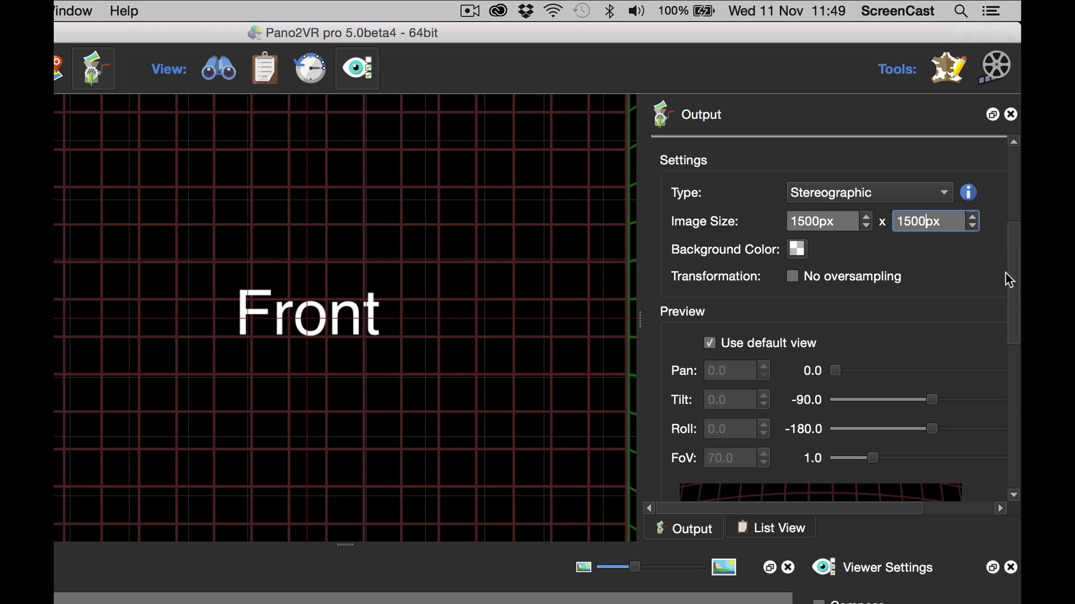
pyautogui.moveTo(1010, 280); pyautogui.dragTo(1015, 320)
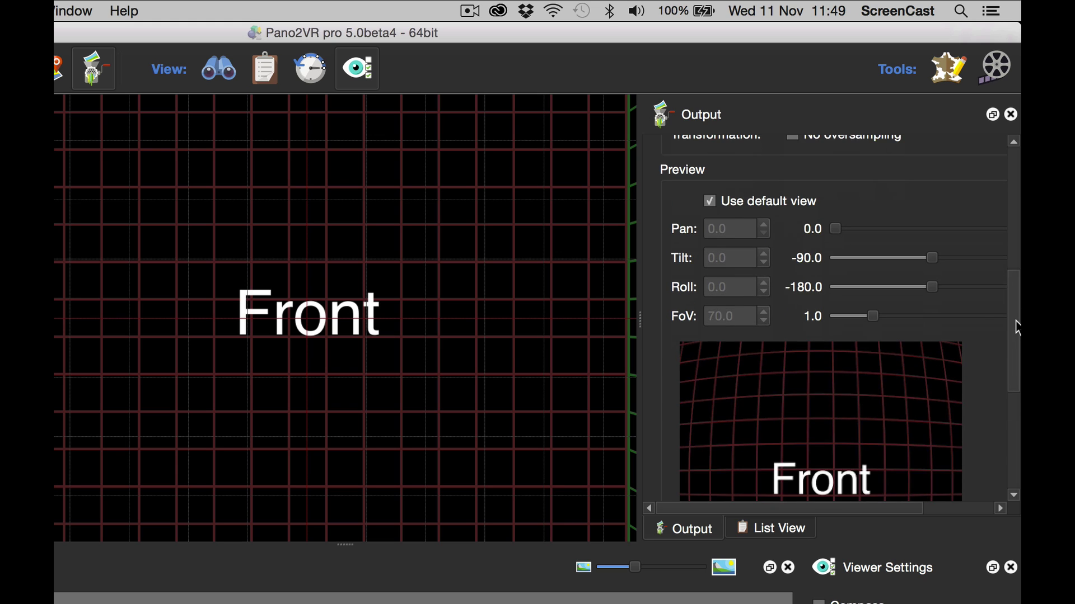
# - Turn off Use default view and choose TIFF (.tif) as the output format
pyautogui.click(710, 202)
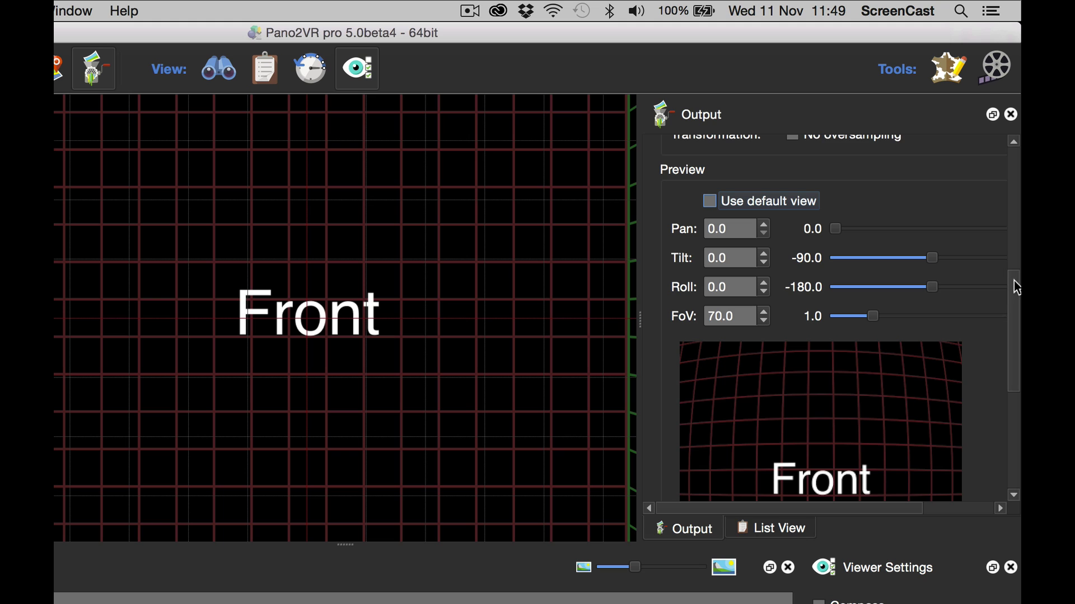
pyautogui.moveTo(1017, 287); pyautogui.dragTo(1018, 388)
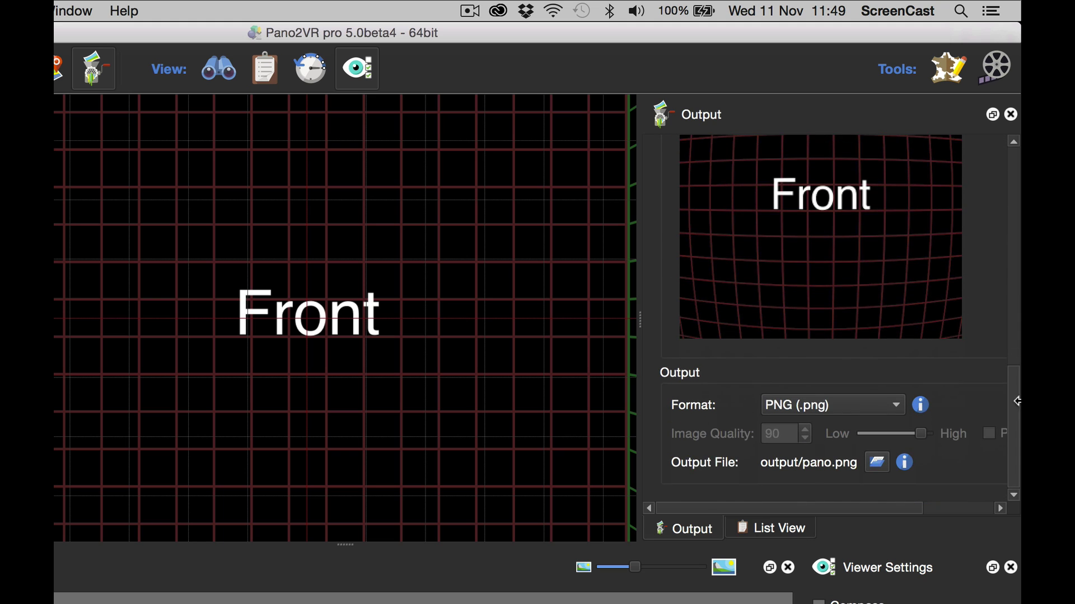
pyautogui.click(815, 412)
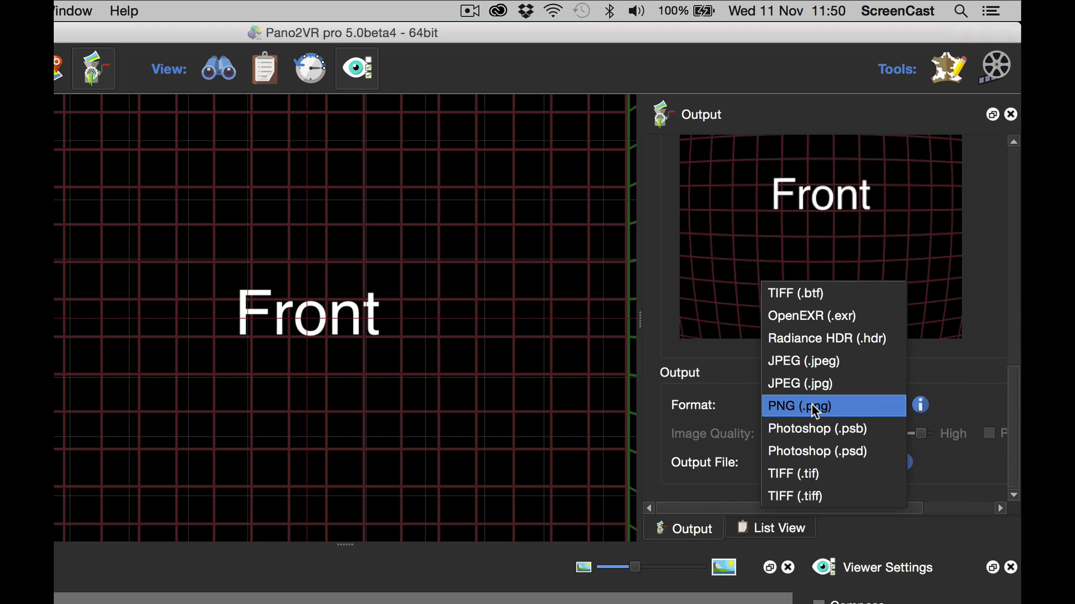
pyautogui.click(831, 474)
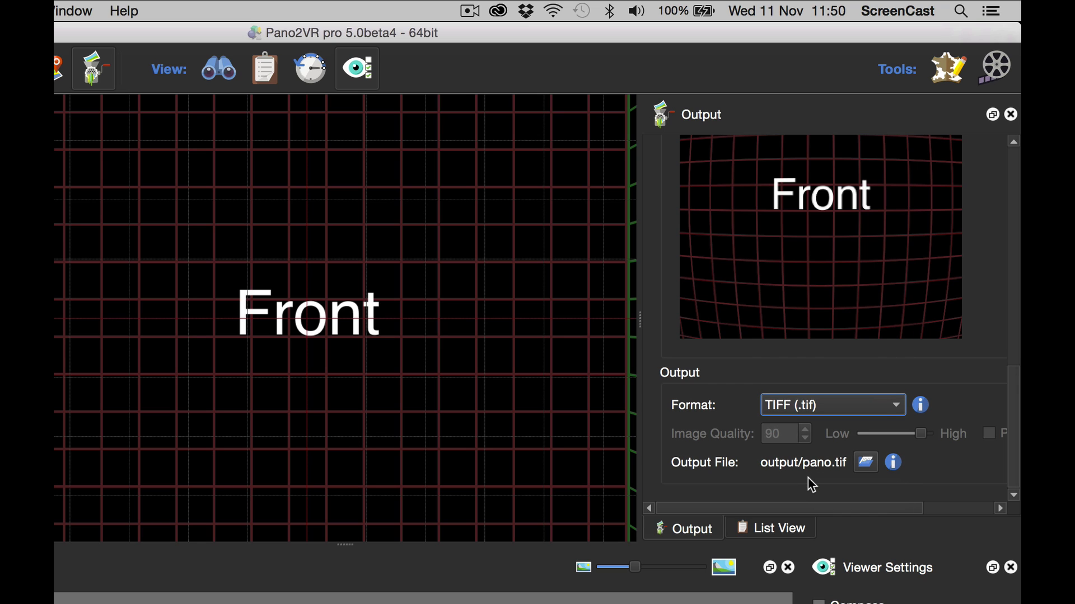
# - Edit the output file path to output/$n.tif so each frame keeps its own numbered name
pyautogui.rightClick(814, 462)
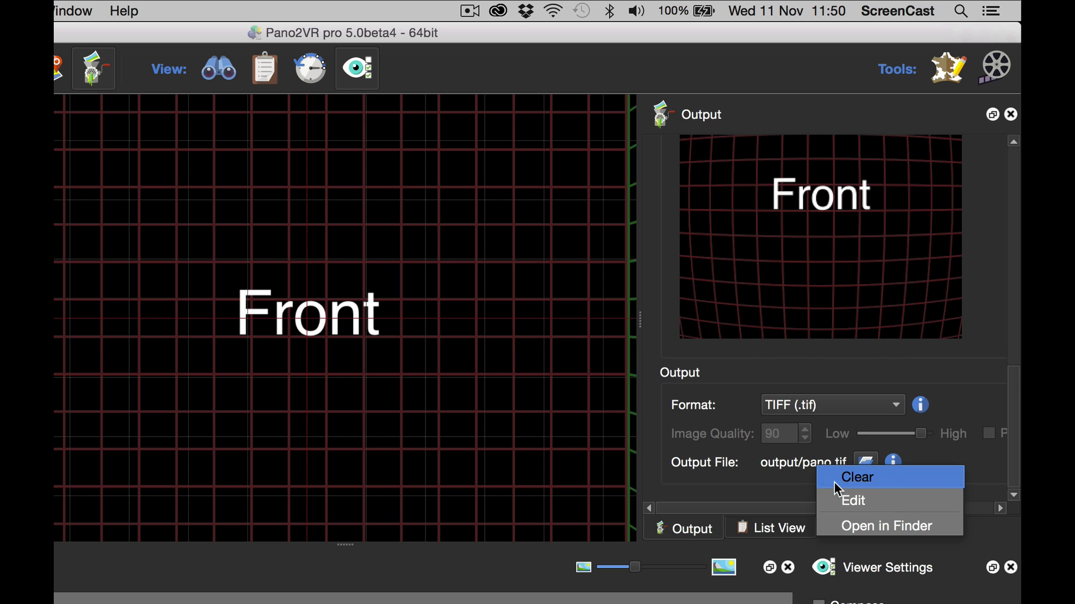
pyautogui.click(849, 506)
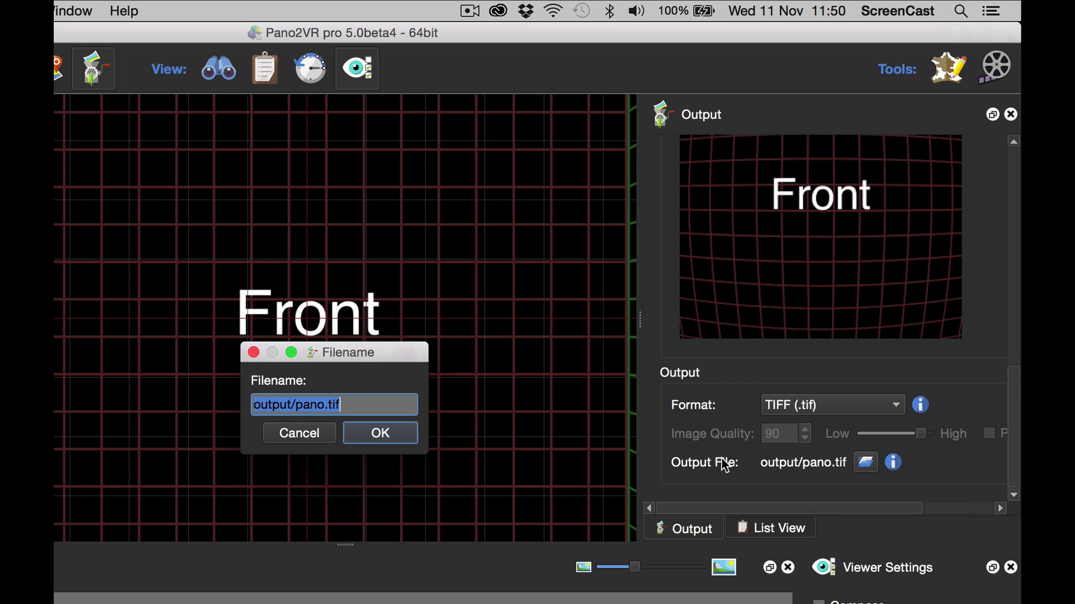
pyautogui.click(325, 404)
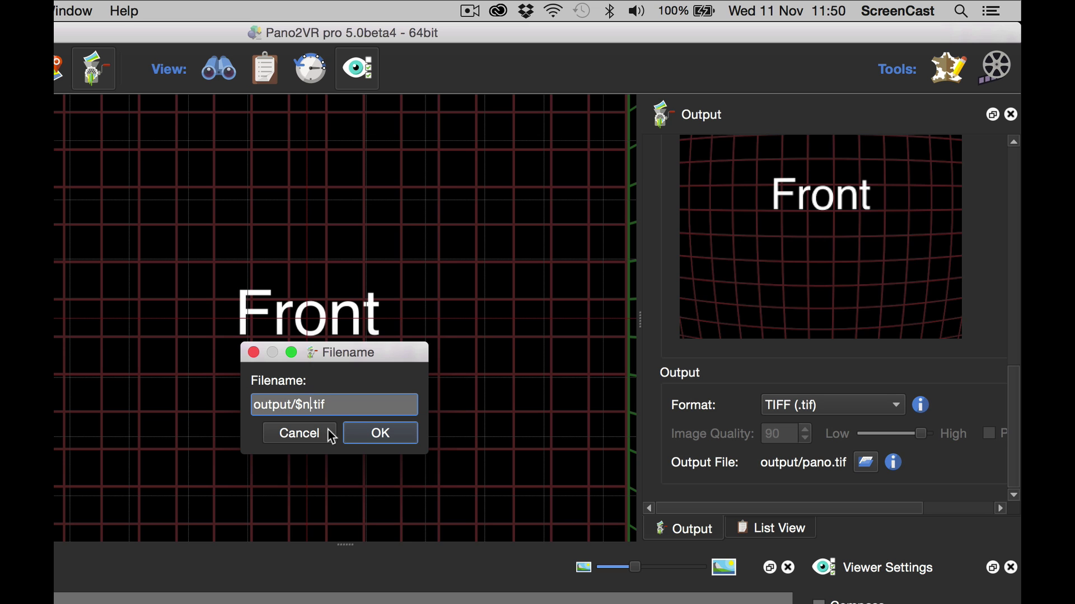
pyautogui.click(367, 434)
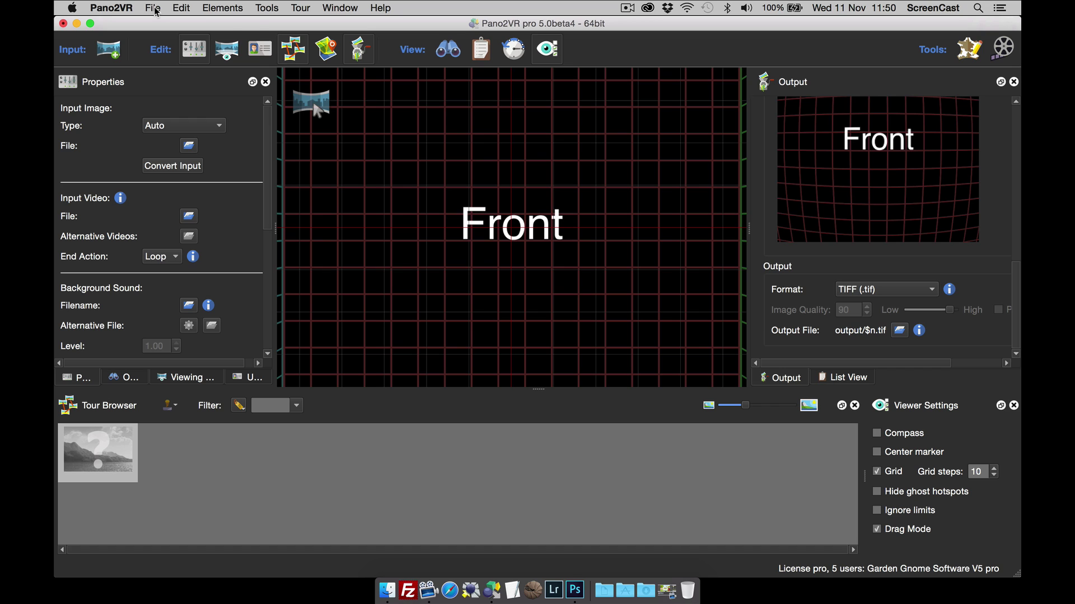
# - Save the settings as Droplet.app on the Desktop, then close Pano2VR discarding project changes
pyautogui.click(153, 9)
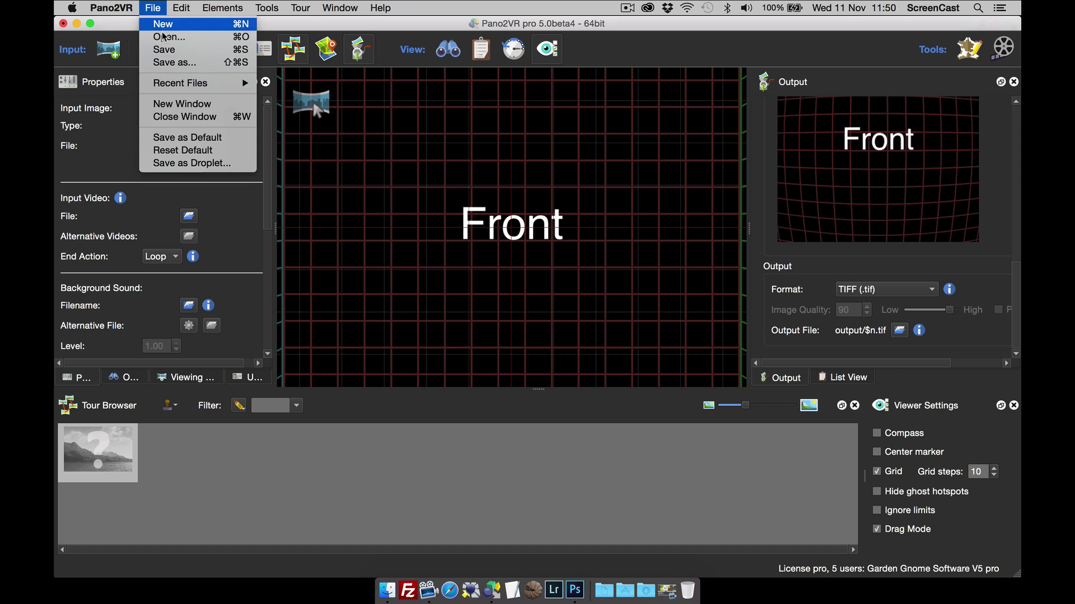
pyautogui.click(218, 165)
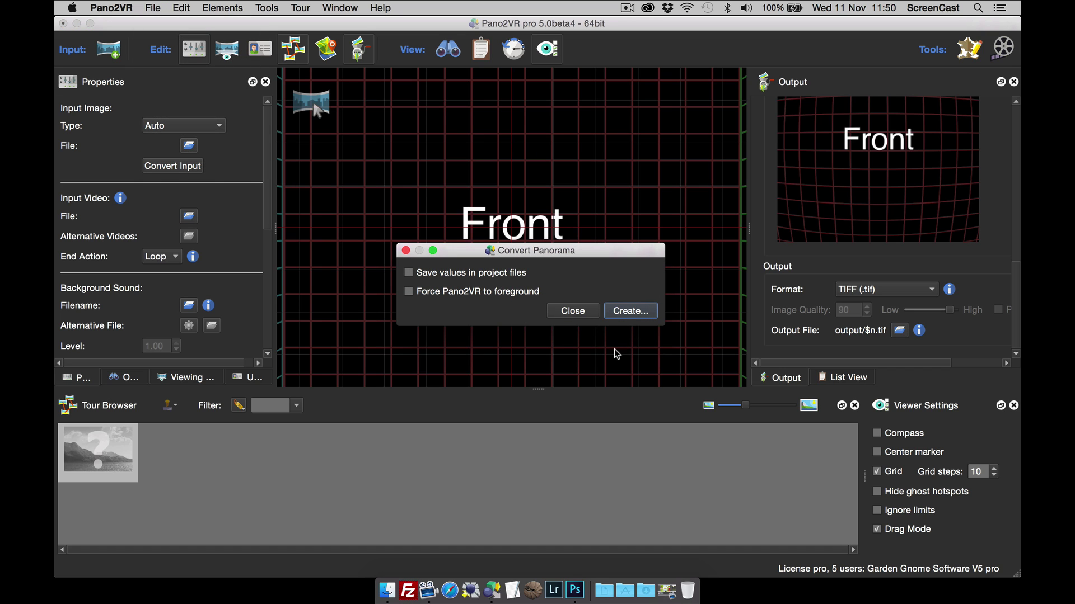
pyautogui.click(631, 311)
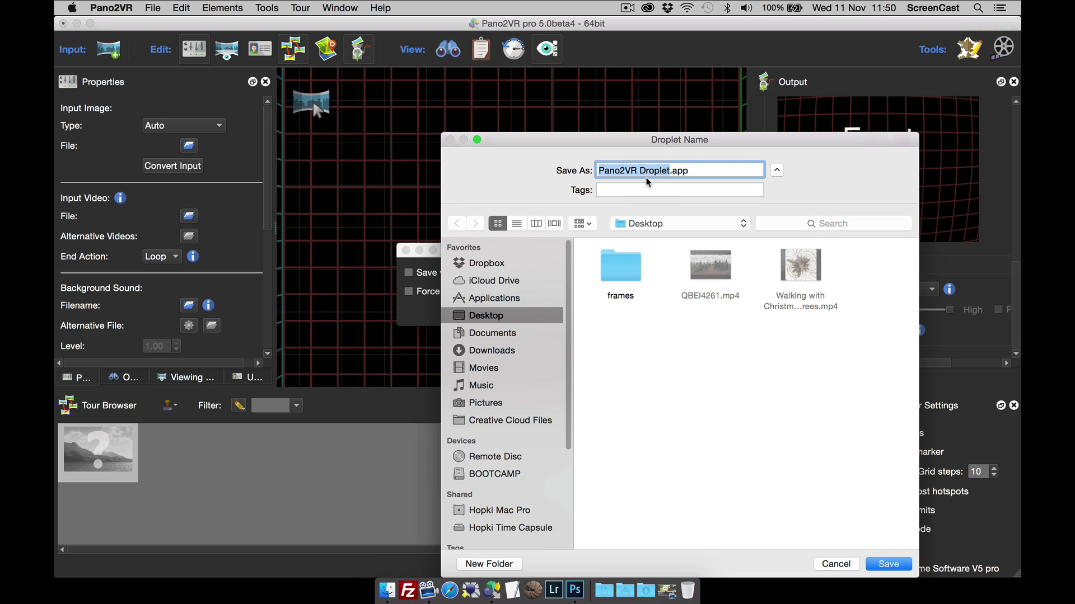
pyautogui.moveTo(640, 170); pyautogui.dragTo(590, 173)
pyautogui.press('BackSpace')
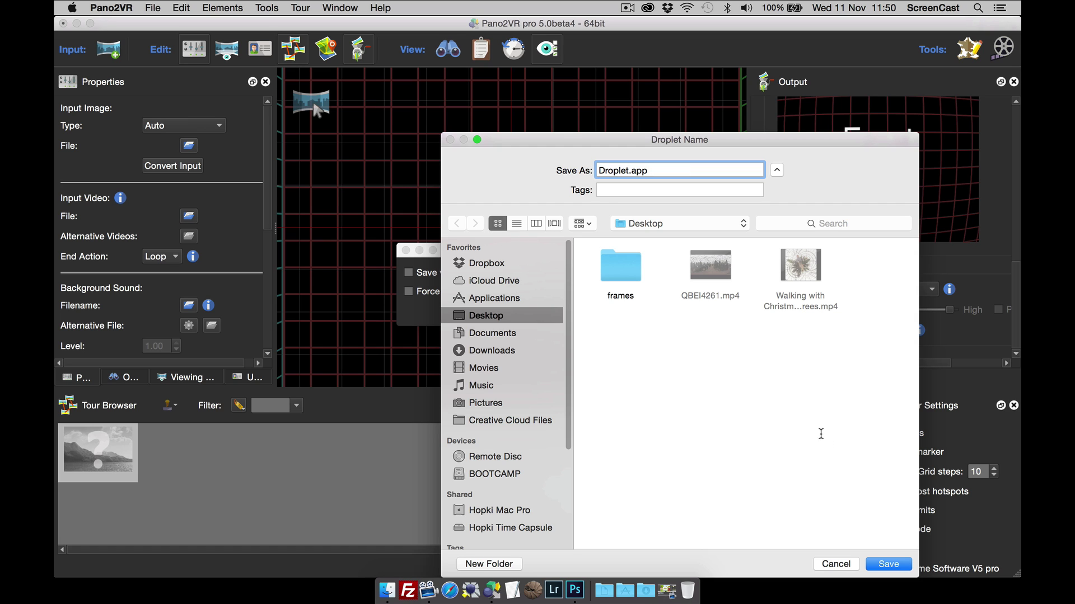
pyautogui.click(893, 562)
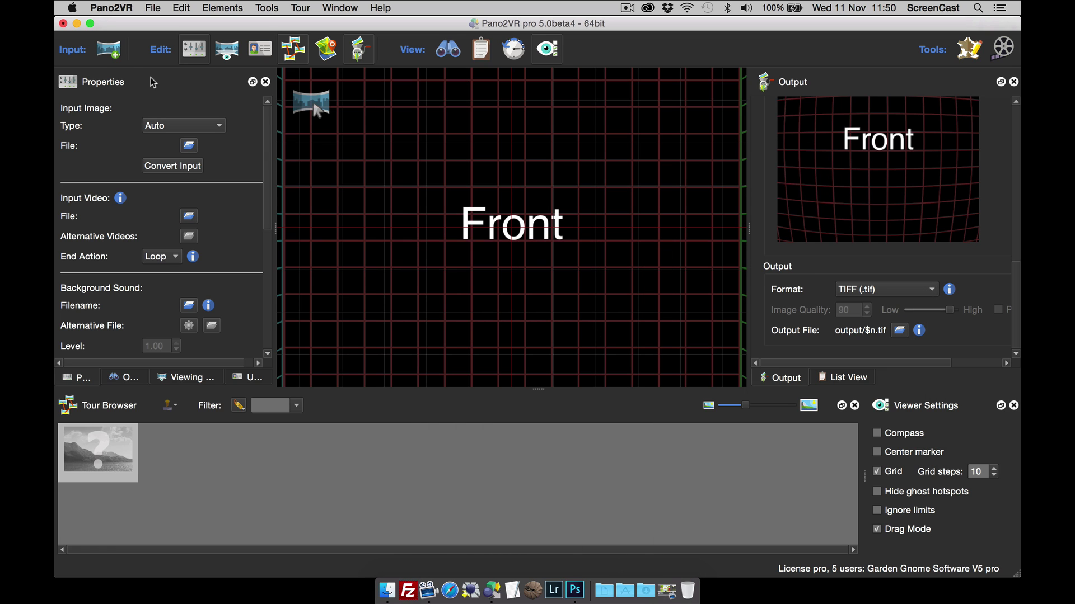
pyautogui.click(63, 24)
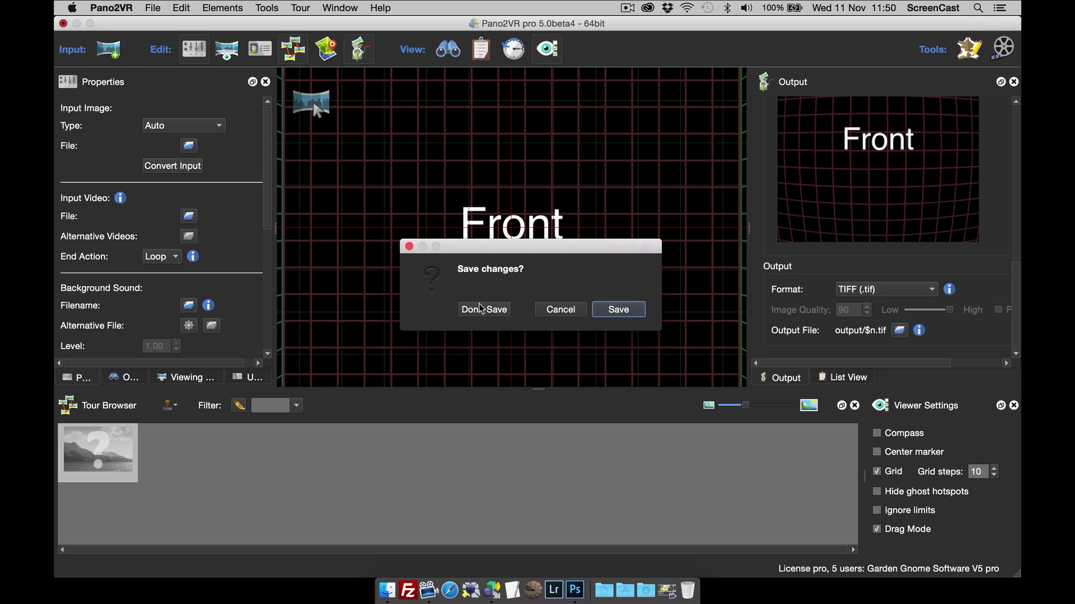
pyautogui.click(486, 312)
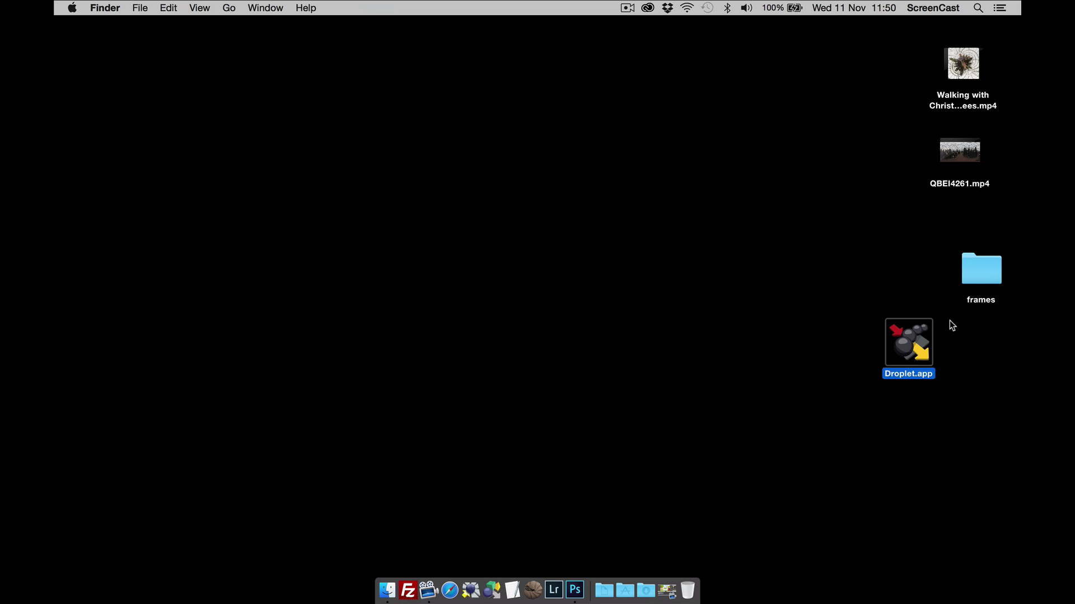
# - Open the frames folder next to Droplet.app and launch the droplet
pyautogui.moveTo(912, 350); pyautogui.dragTo(971, 355)
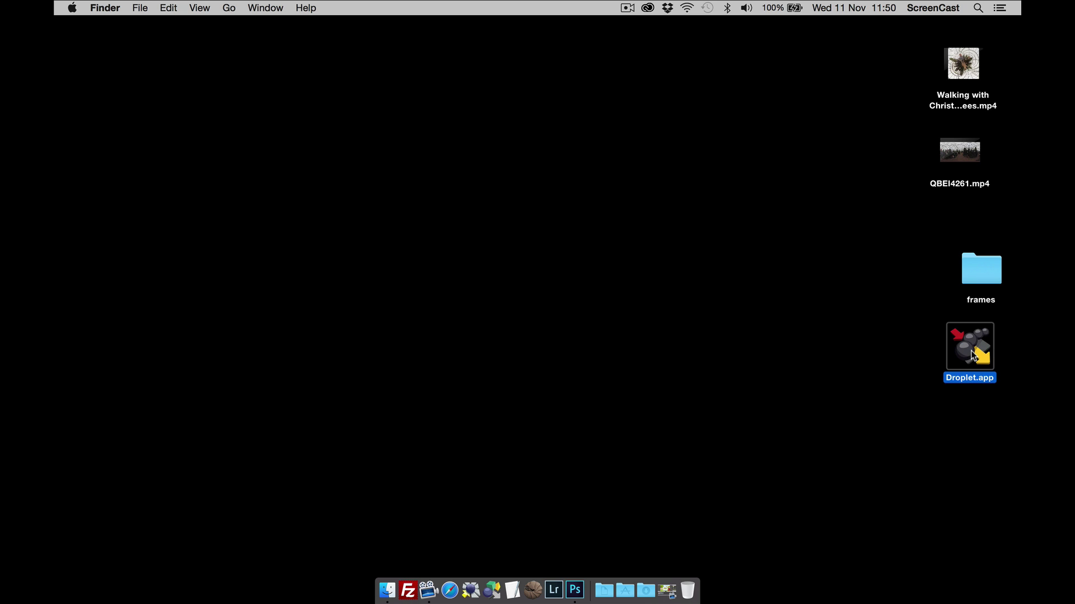
pyautogui.doubleClick(976, 273)
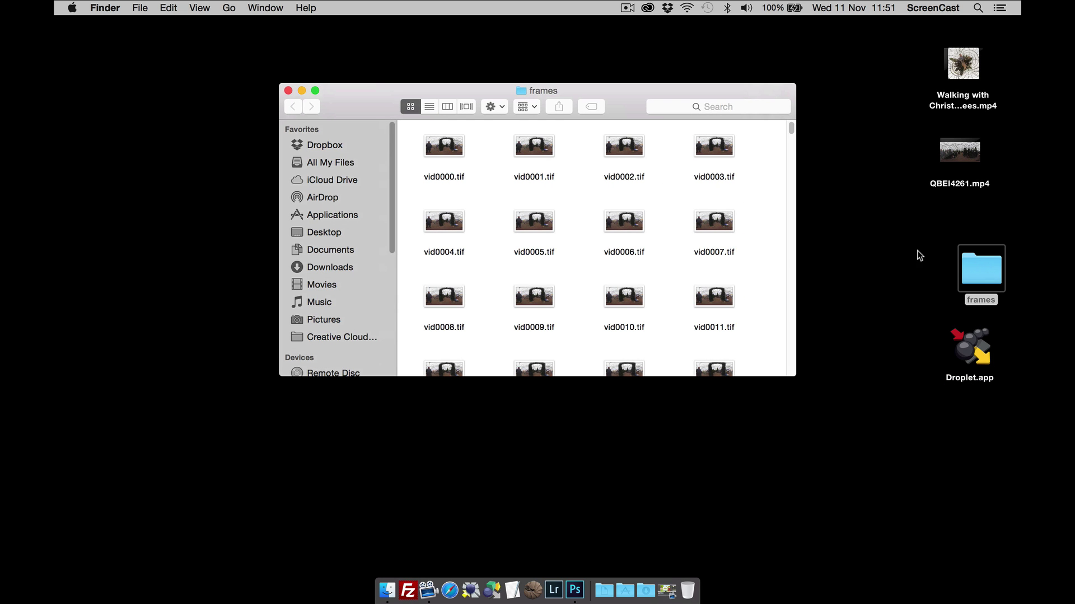
pyautogui.moveTo(622, 96); pyautogui.dragTo(416, 43)
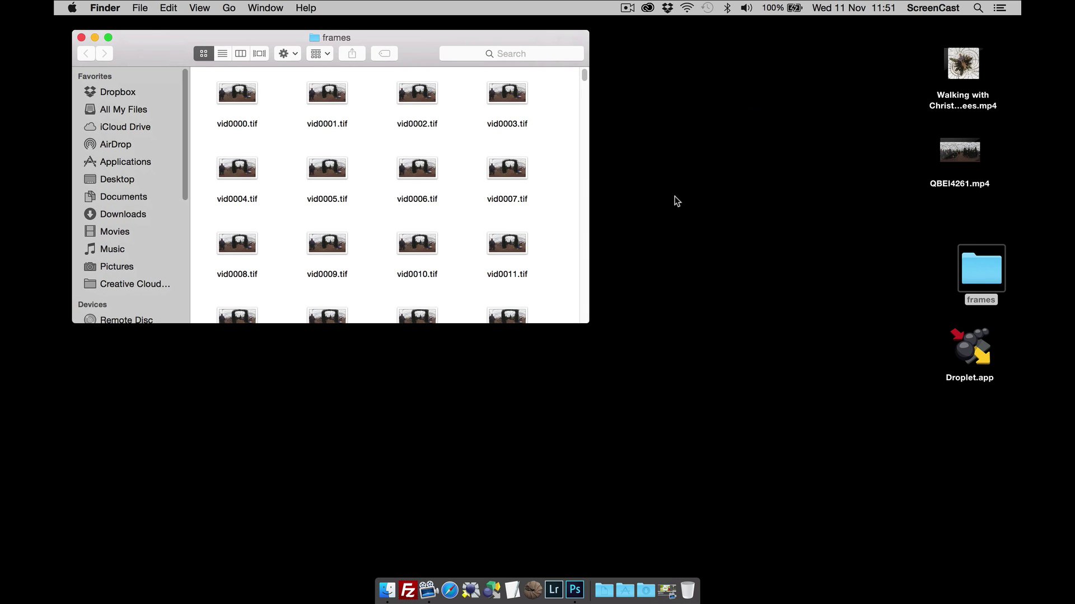
pyautogui.doubleClick(945, 349)
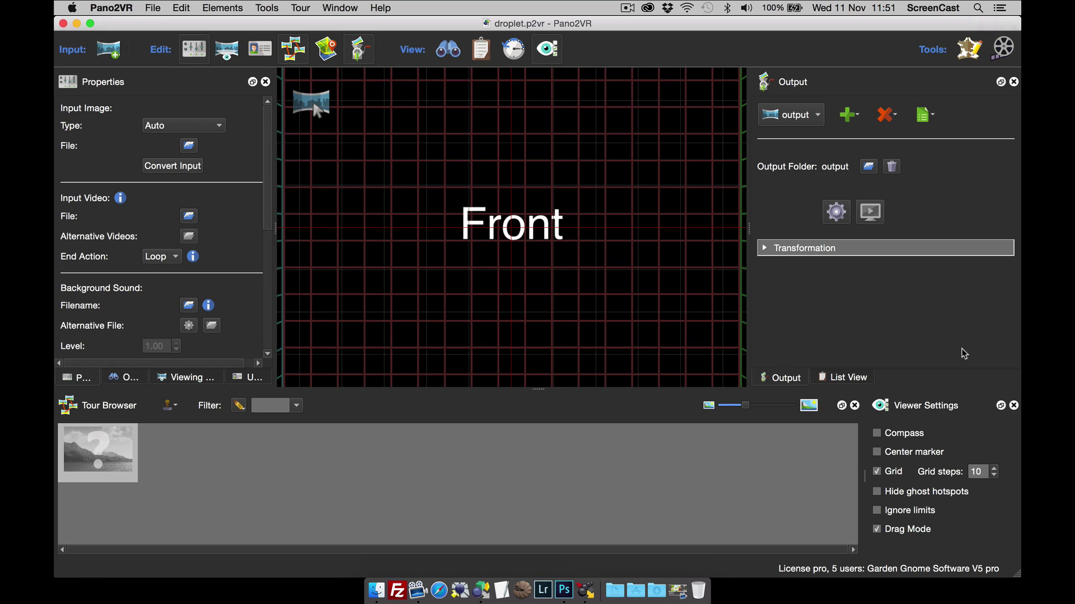
# - Drag vid0000.tif from the frames folder into the Pano2VR viewer as the sample panorama
pyautogui.moveTo(611, 25); pyautogui.dragTo(685, 149)
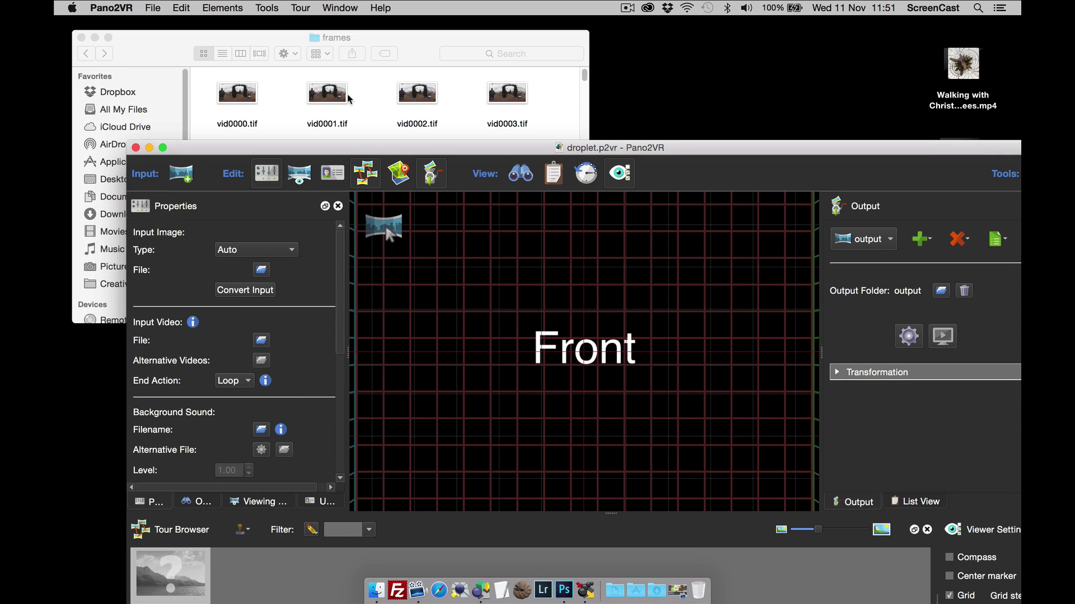
pyautogui.moveTo(238, 100); pyautogui.dragTo(437, 283)
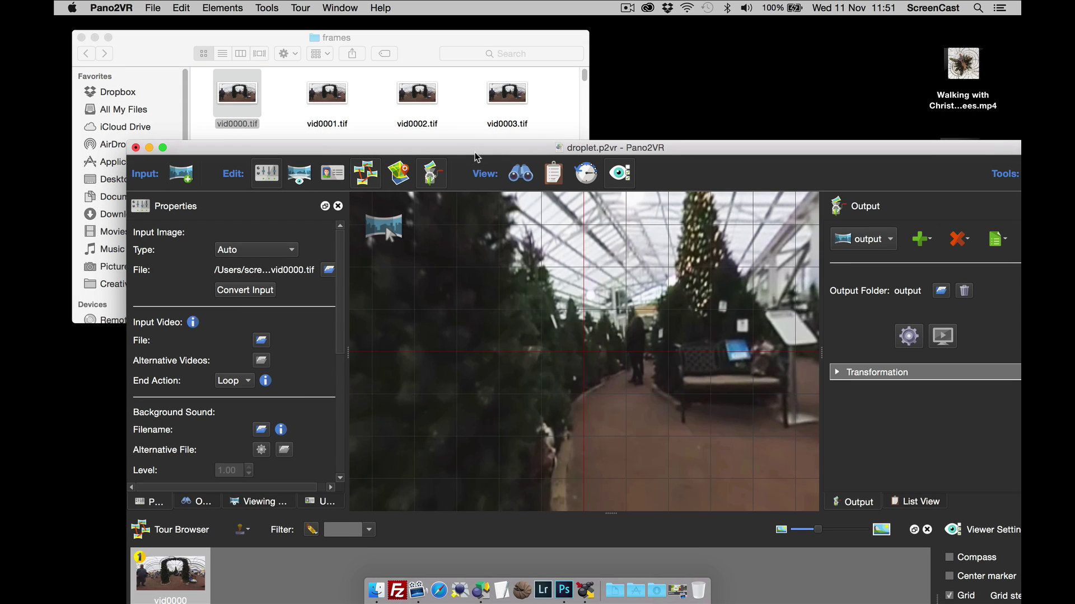
pyautogui.moveTo(476, 157); pyautogui.dragTo(383, 32)
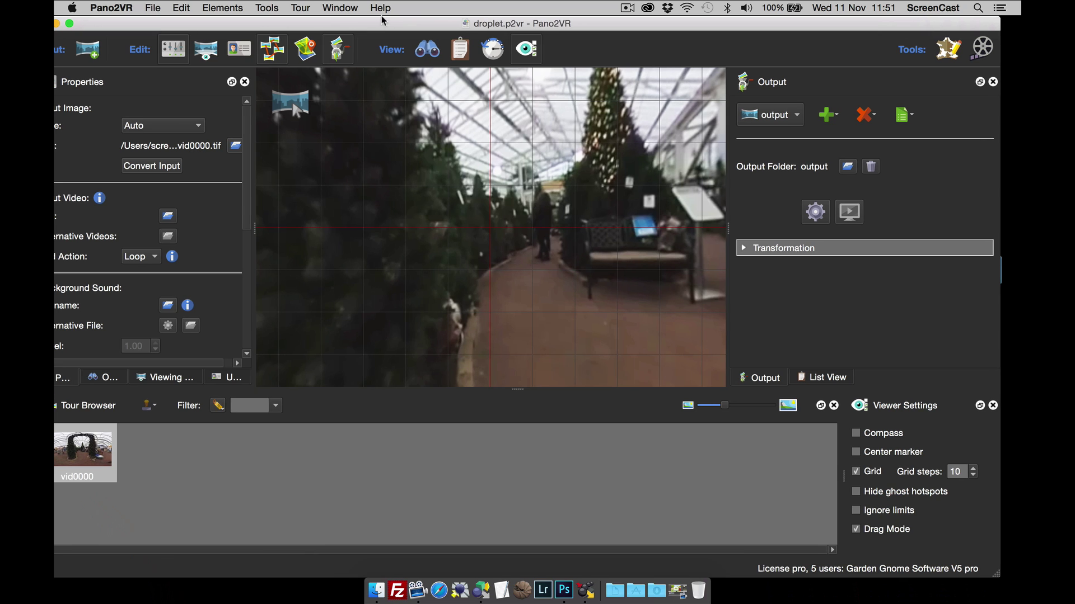
pyautogui.click(752, 252)
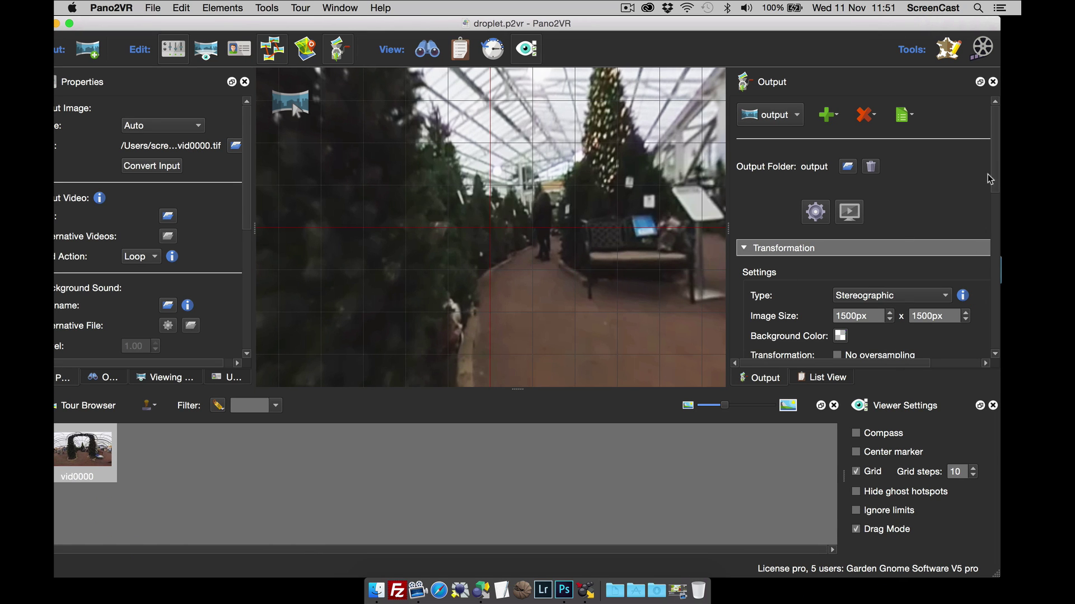
pyautogui.moveTo(991, 180); pyautogui.dragTo(1000, 299)
# - Detach the stereographic output preview into a floating window set to stay on top
pyautogui.rightClick(859, 252)
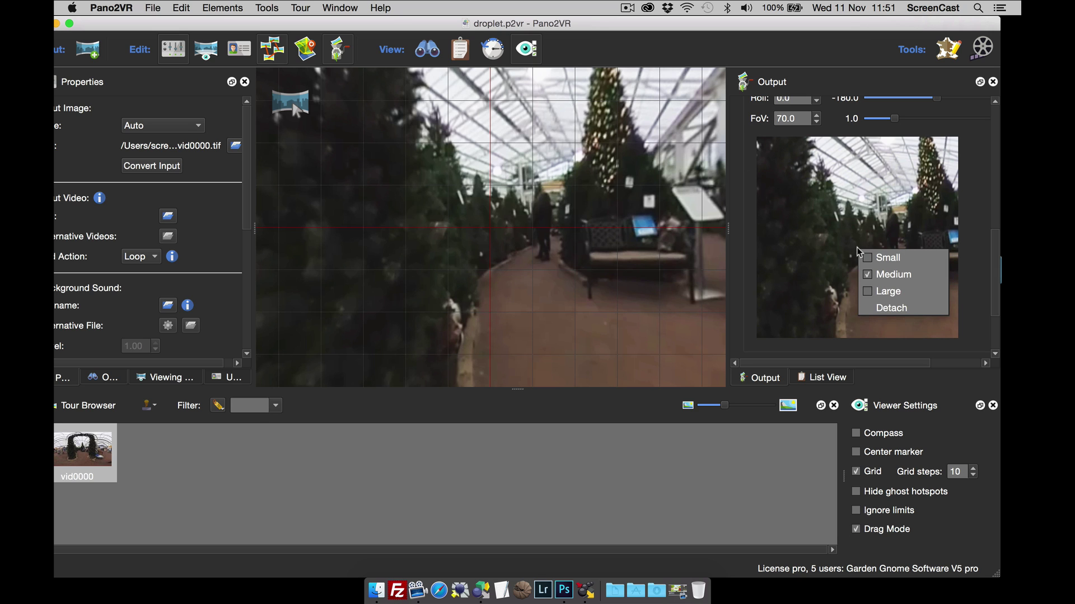
pyautogui.click(891, 308)
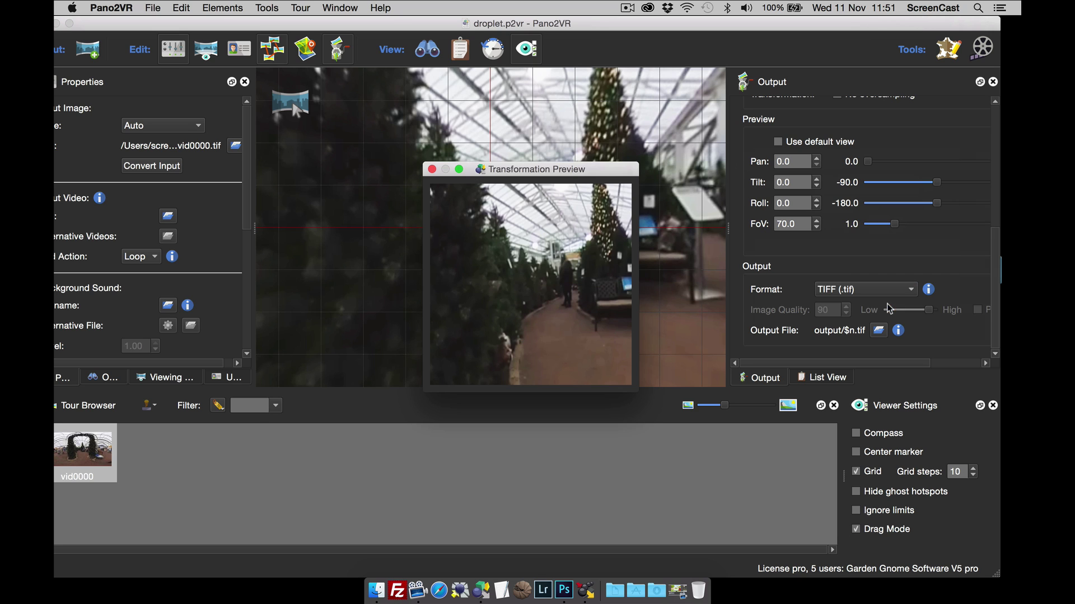
pyautogui.moveTo(596, 169); pyautogui.dragTo(274, 56)
pyautogui.rightClick(259, 151)
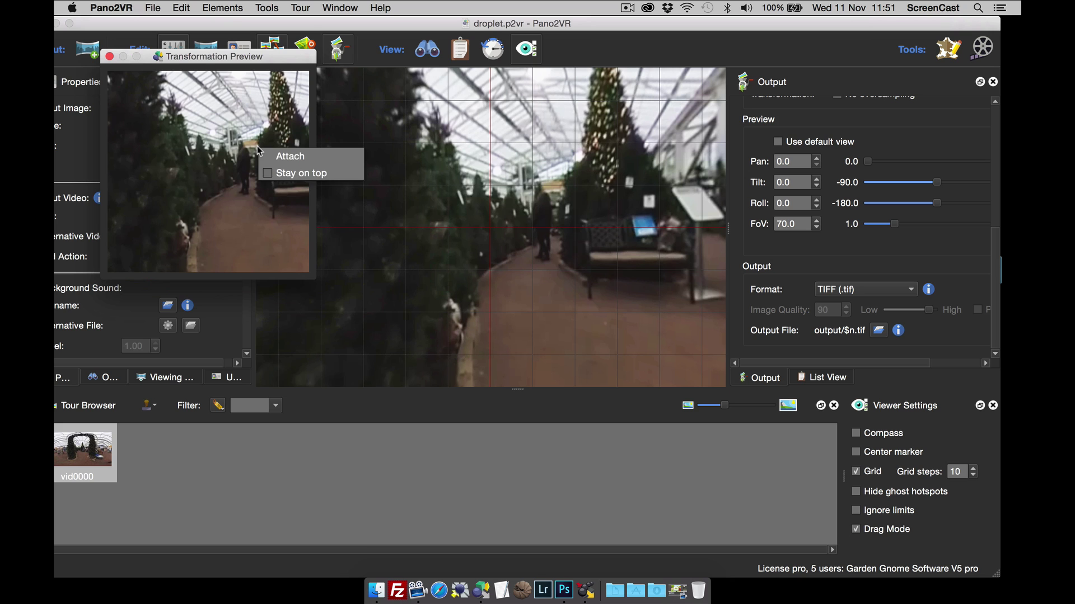
pyautogui.click(268, 177)
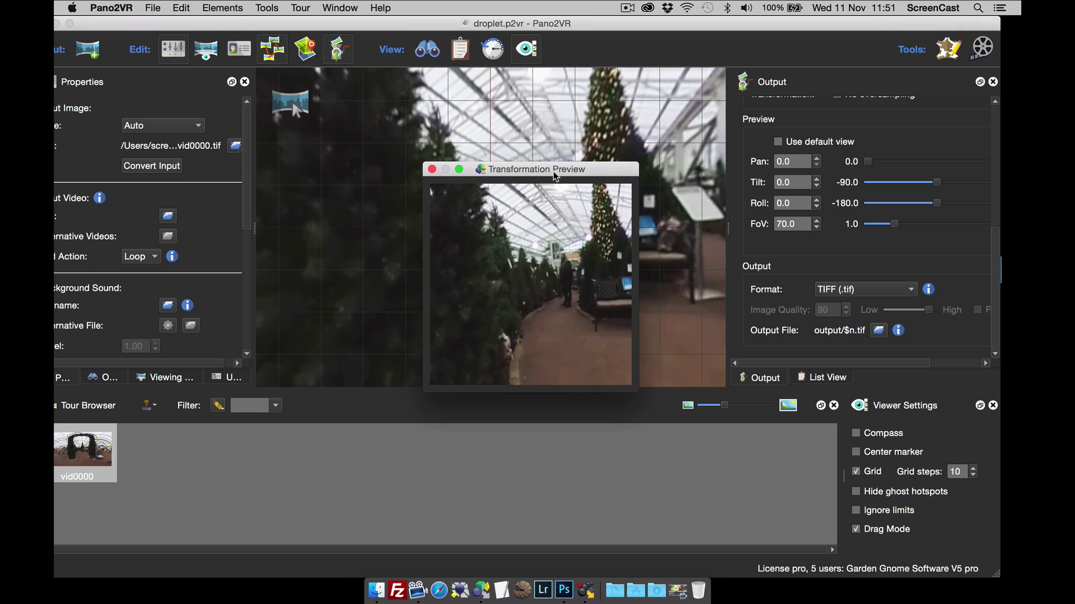
# - Enlarge the Transformation Preview and set FoV 282.2, Tilt -90 and Pan 152.8
pyautogui.moveTo(554, 177); pyautogui.dragTo(219, 83)
pyautogui.moveTo(304, 301); pyautogui.dragTo(511, 509)
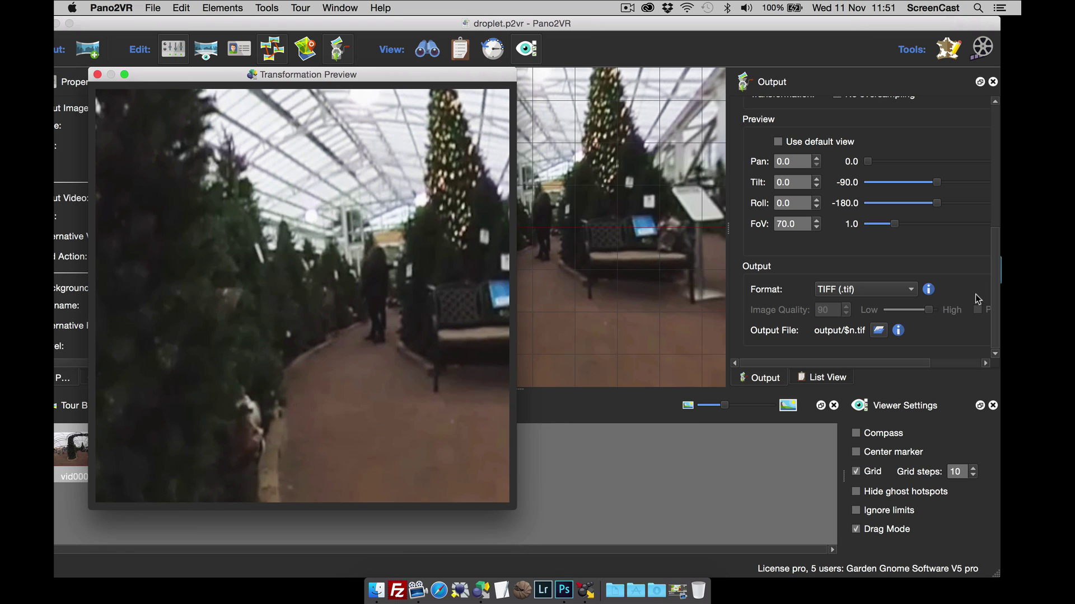
pyautogui.moveTo(994, 277); pyautogui.dragTo(985, 260)
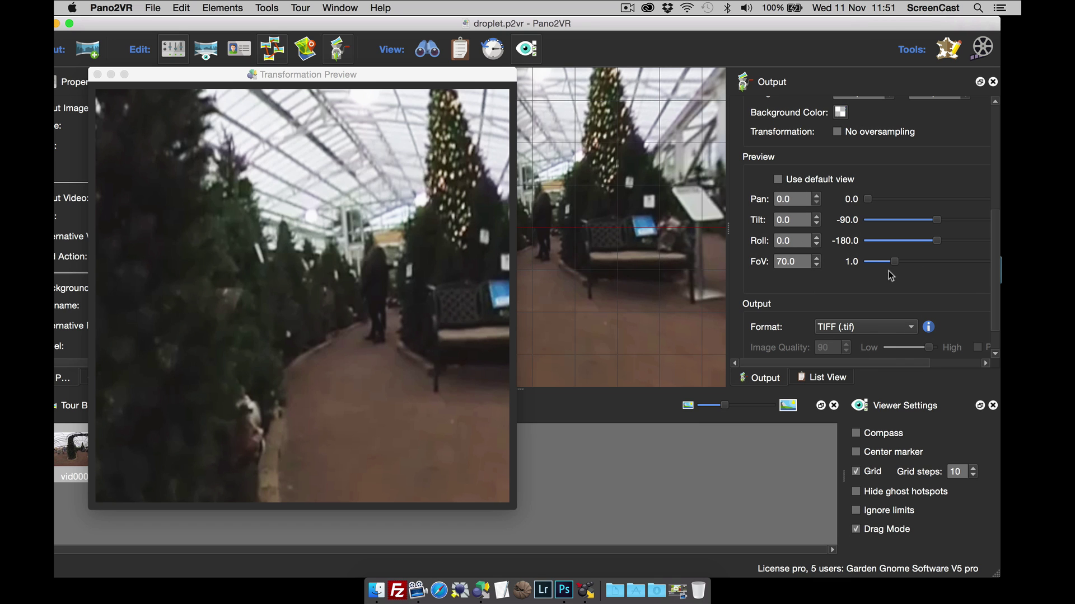
pyautogui.moveTo(894, 260); pyautogui.dragTo(975, 263)
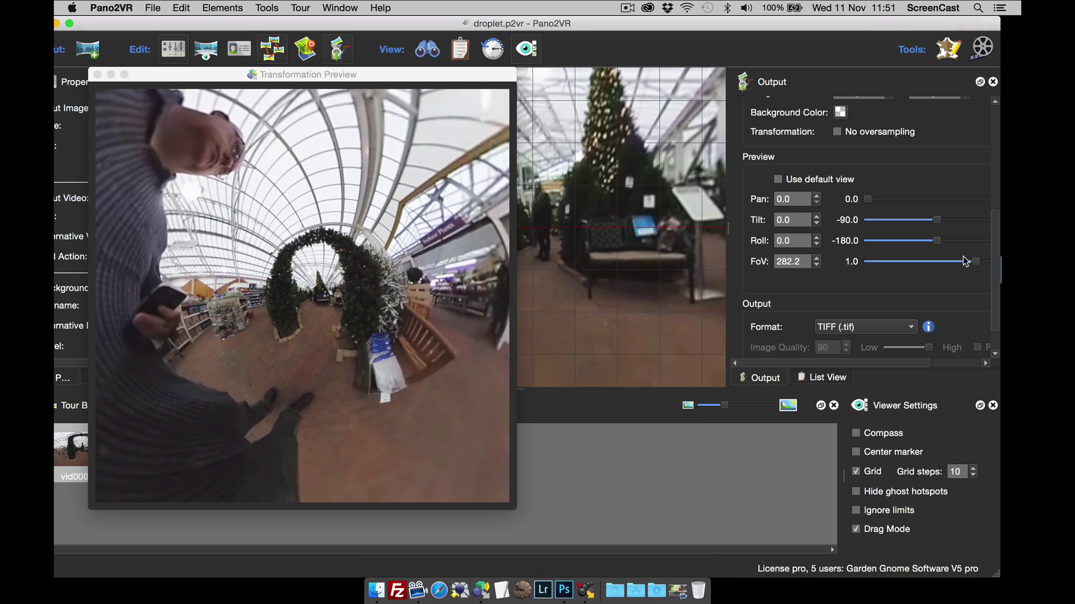
pyautogui.moveTo(933, 224); pyautogui.dragTo(864, 223)
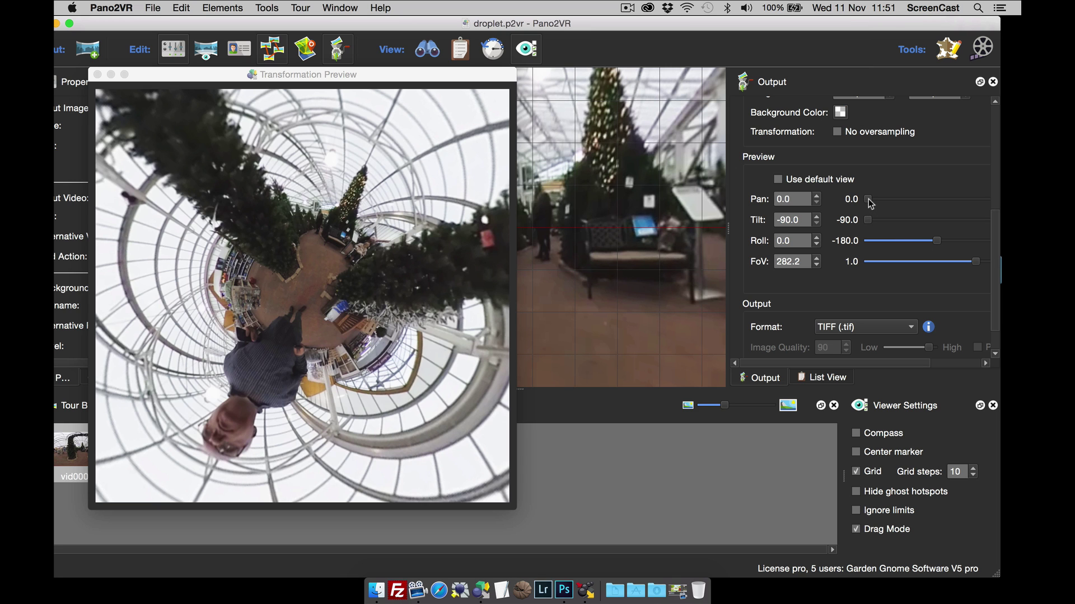
pyautogui.moveTo(868, 199); pyautogui.dragTo(927, 206)
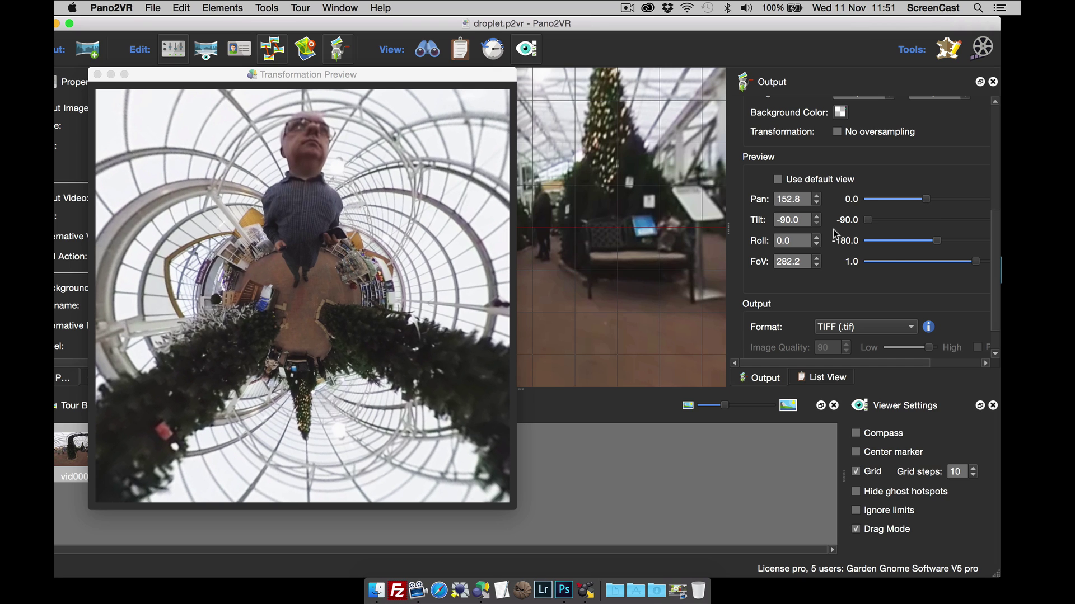
# - Close the transformation preview and clear the sample vid0000.tif input image
pyautogui.click(97, 75)
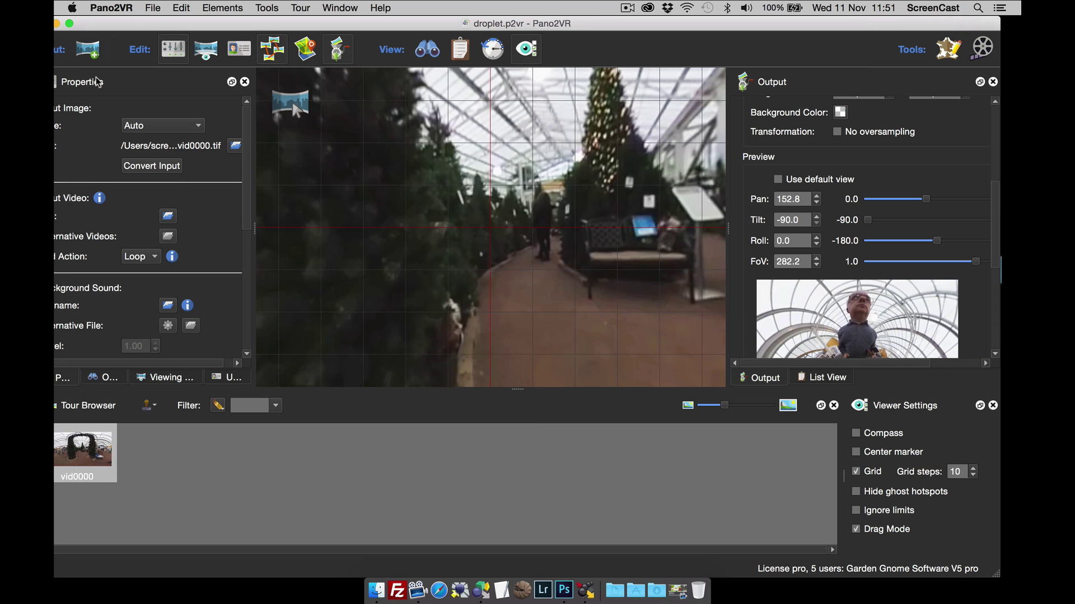
pyautogui.moveTo(204, 24); pyautogui.dragTo(248, 25)
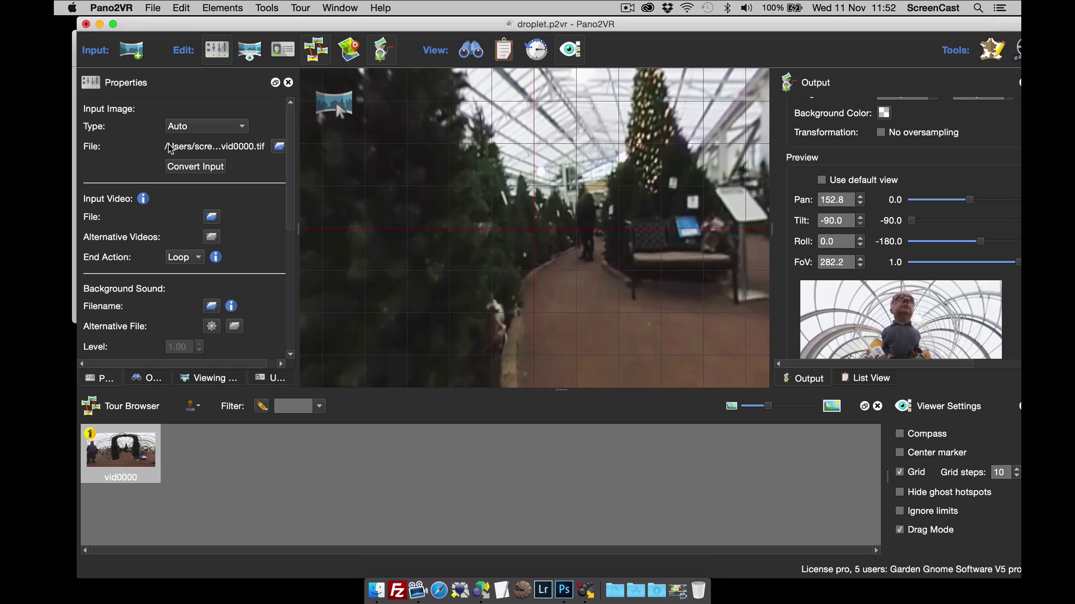
pyautogui.rightClick(203, 146)
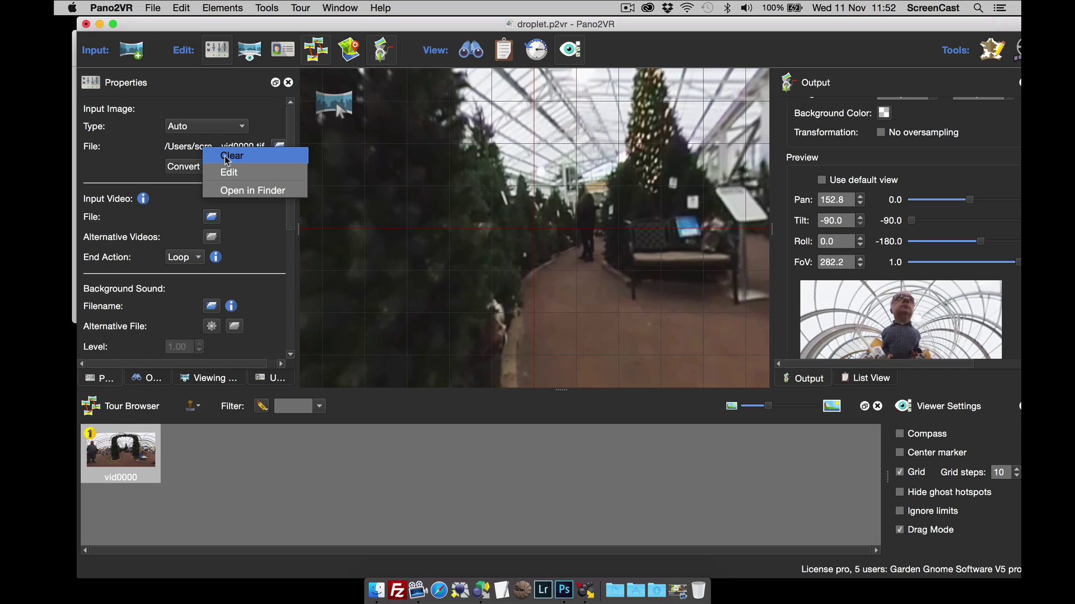
pyautogui.click(222, 159)
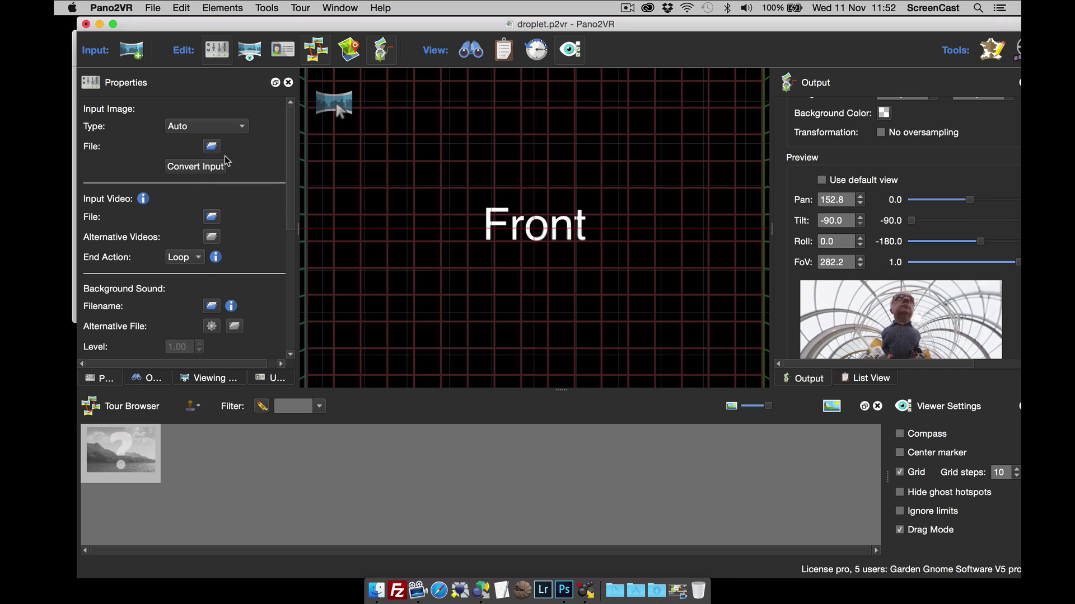
# - Save the droplet.p2vr project and close the droplet window
pyautogui.click(153, 9)
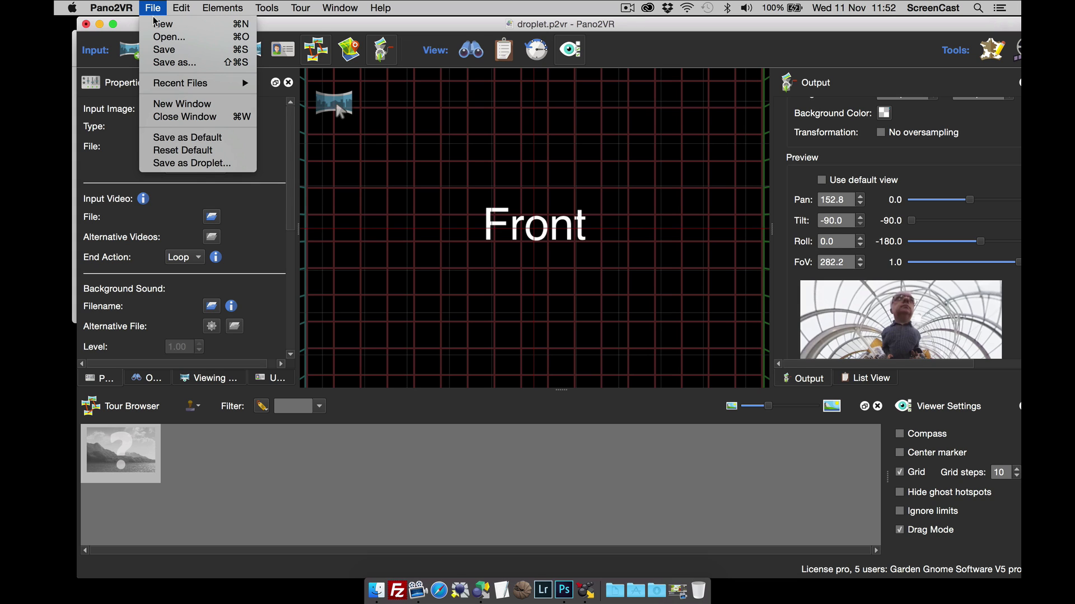
pyautogui.click(169, 50)
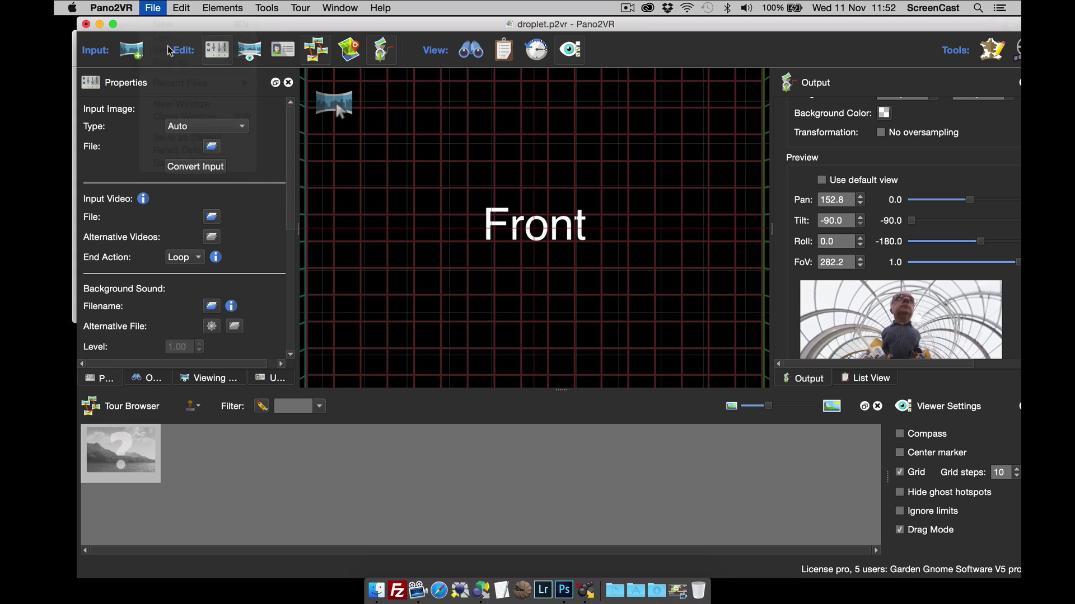
pyautogui.click(87, 25)
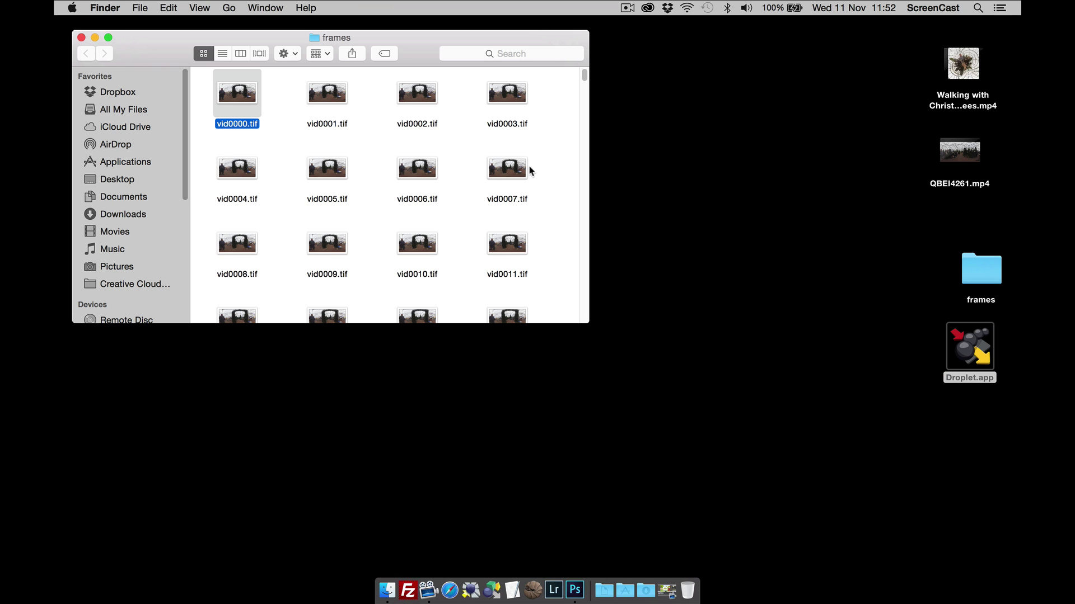
# - Select all frames vid0000–vid0899.tif and drop them onto Droplet.app on the desktop
pyautogui.click(284, 157)
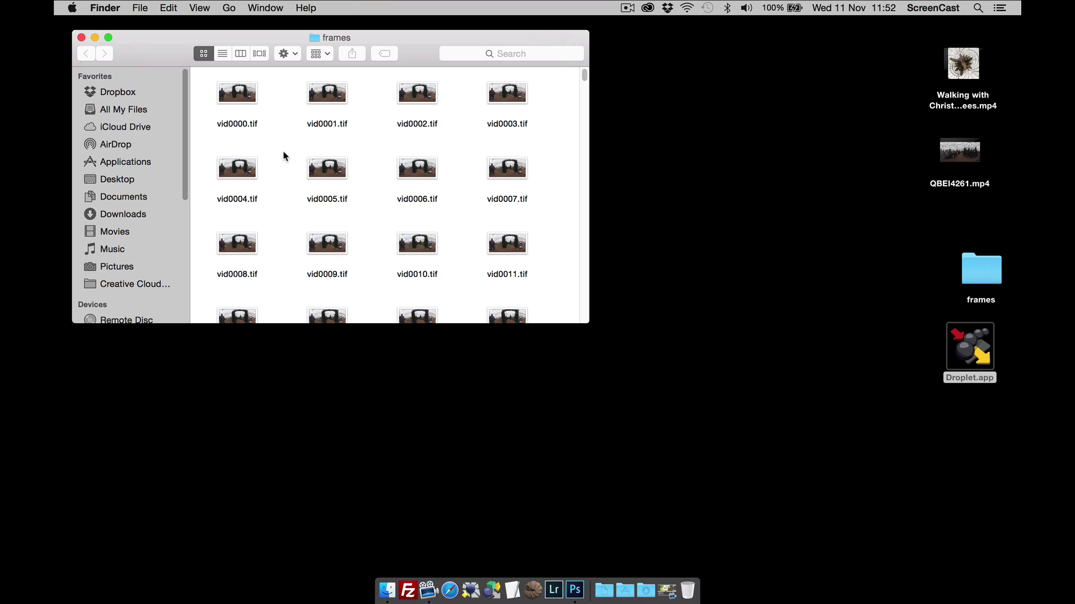
pyautogui.press('super+a')
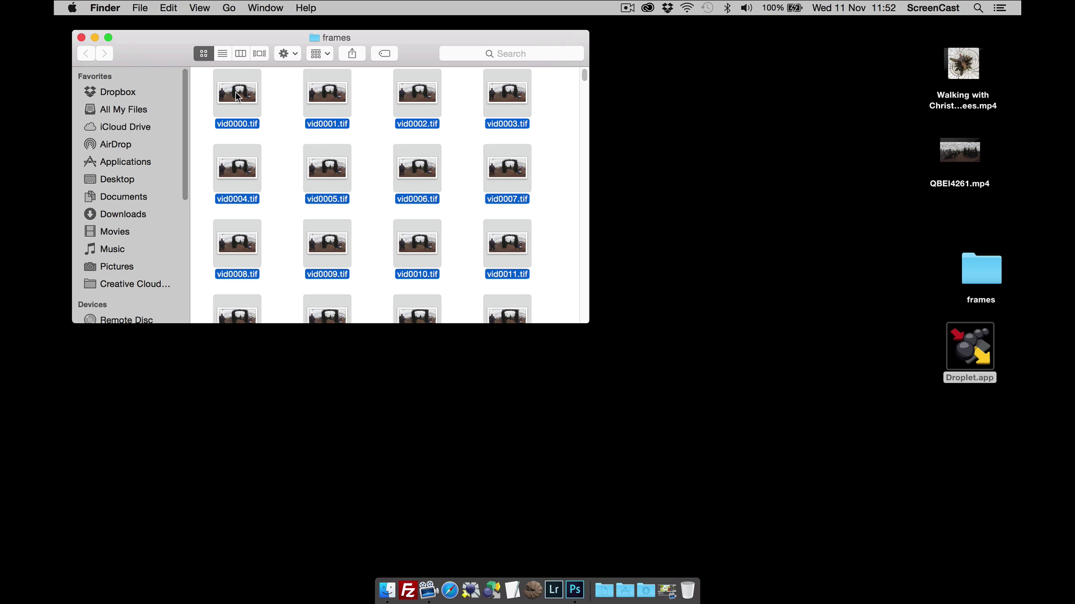
pyautogui.moveTo(258, 113); pyautogui.dragTo(972, 343)
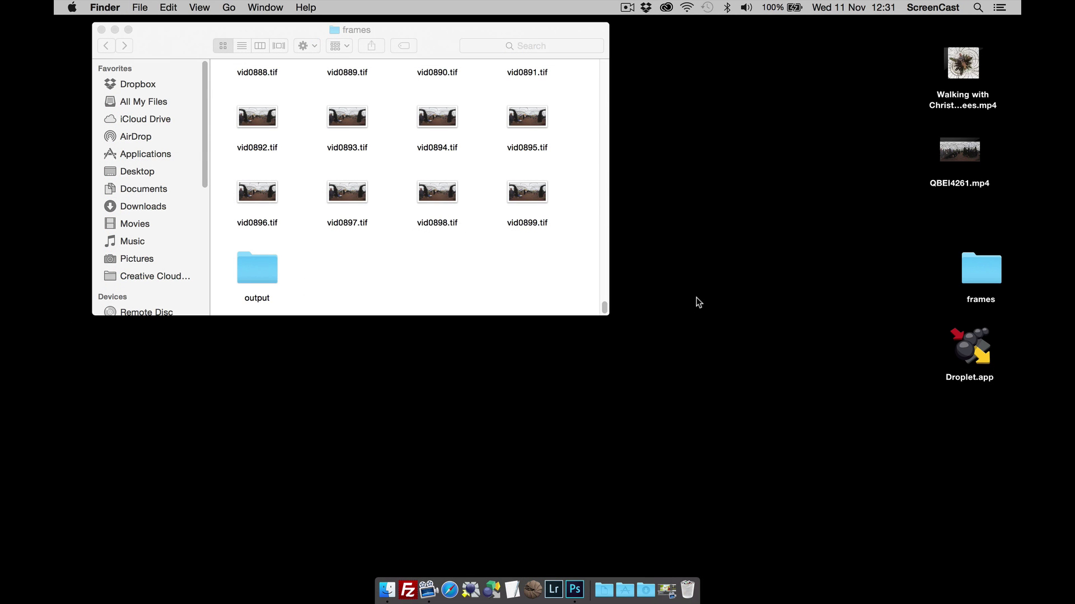
# - Open the output folder and check vid0000.tif at full size in Quick Look
pyautogui.doubleClick(257, 272)
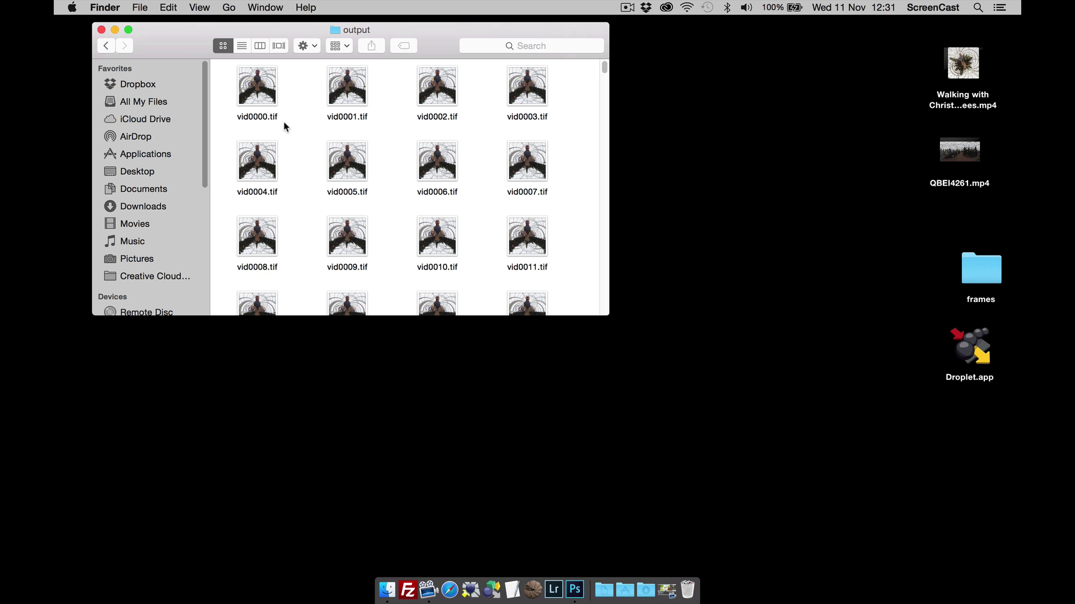
pyautogui.moveTo(321, 32); pyautogui.dragTo(452, 26)
pyautogui.click(400, 95)
pyautogui.press('space')
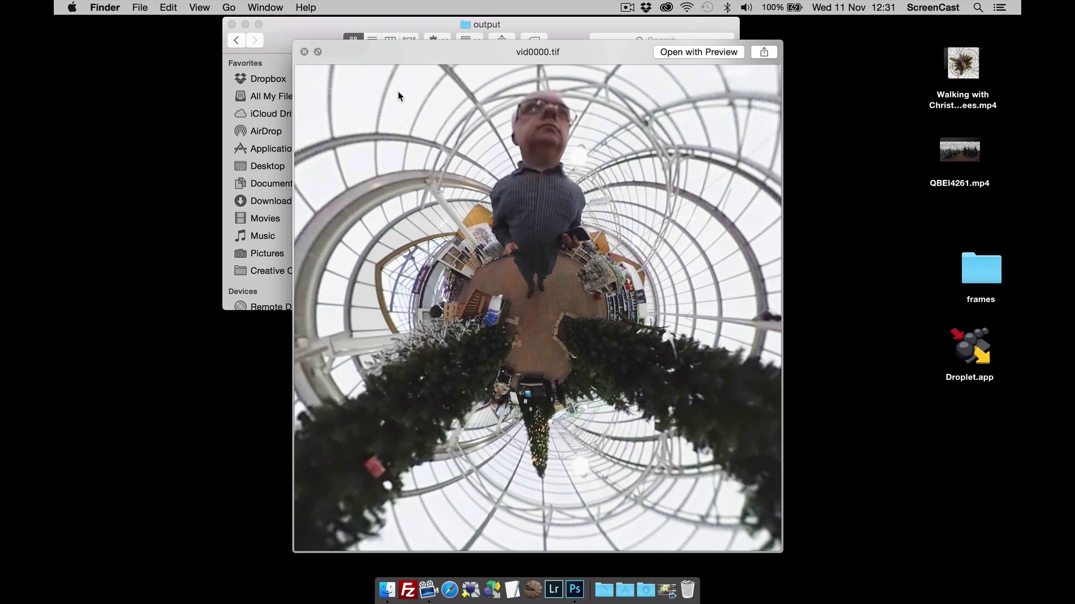
pyautogui.press('space')
# - Check vid0001.tif in Quick Look, then switch to Adobe Photoshop CC 2015
pyautogui.click(488, 95)
pyautogui.press('space')
pyautogui.press('space')
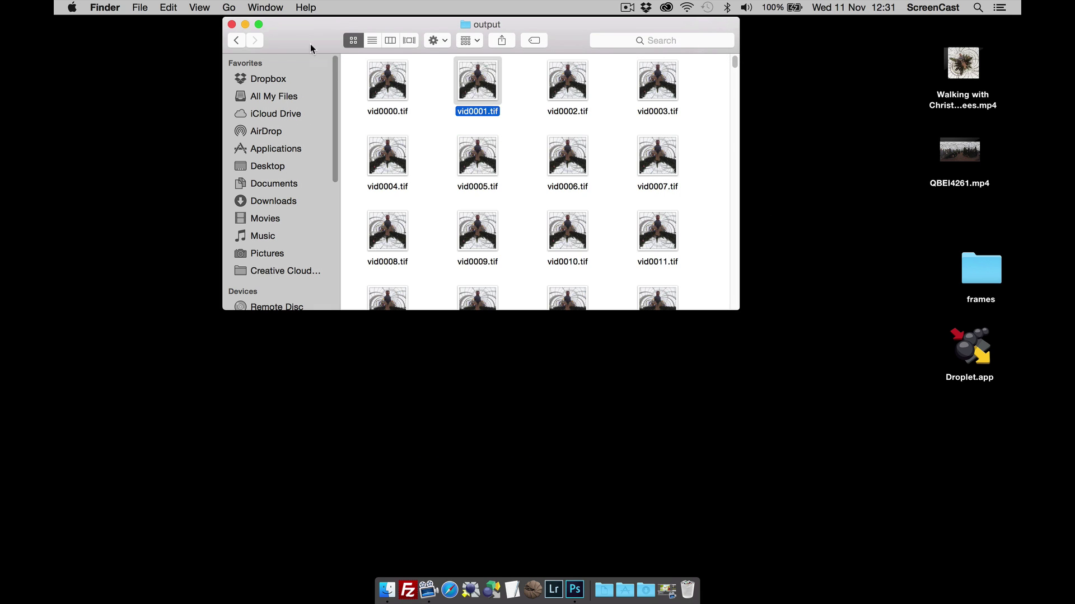
pyautogui.click(427, 66)
pyautogui.moveTo(374, 24); pyautogui.dragTo(622, 30)
pyautogui.click(574, 582)
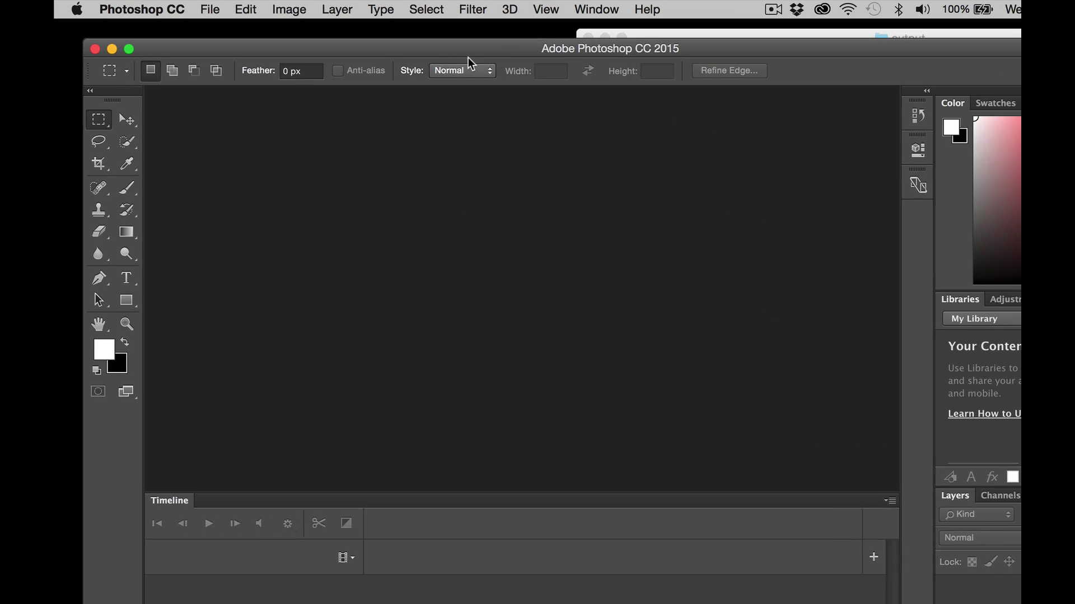
# - Open vid0000.tif from the output folder as an image sequence at 29.97 fps
pyautogui.click(214, 11)
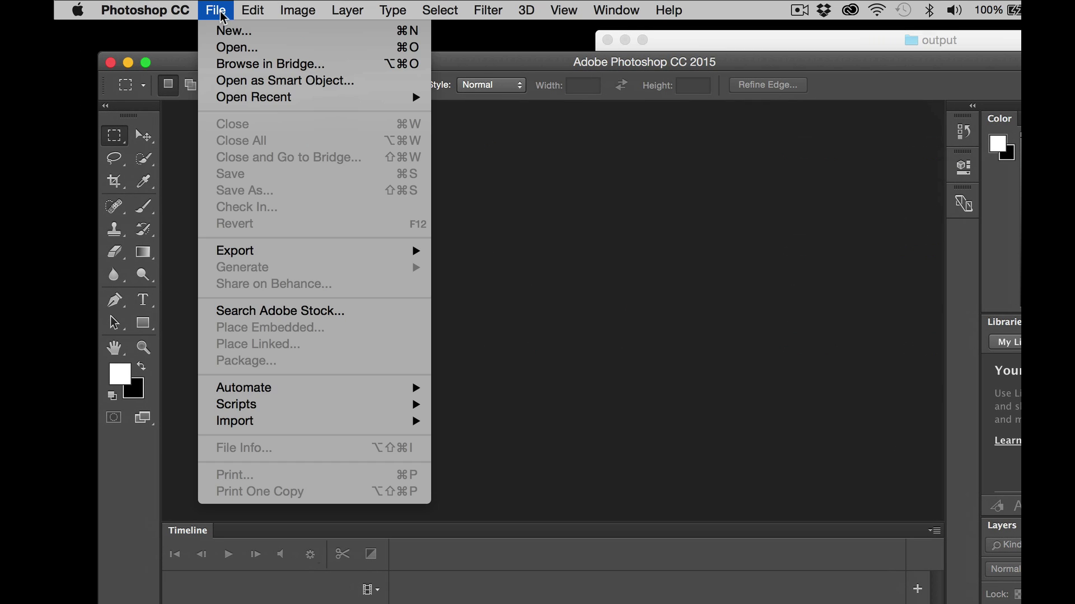
pyautogui.click(235, 48)
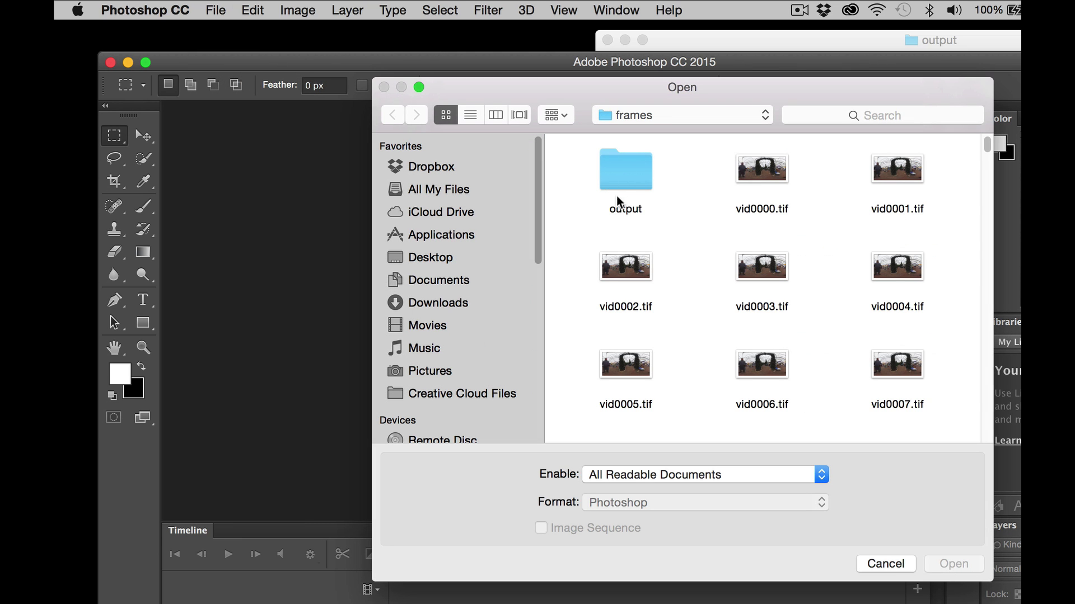
pyautogui.click(622, 191)
pyautogui.doubleClick(623, 191)
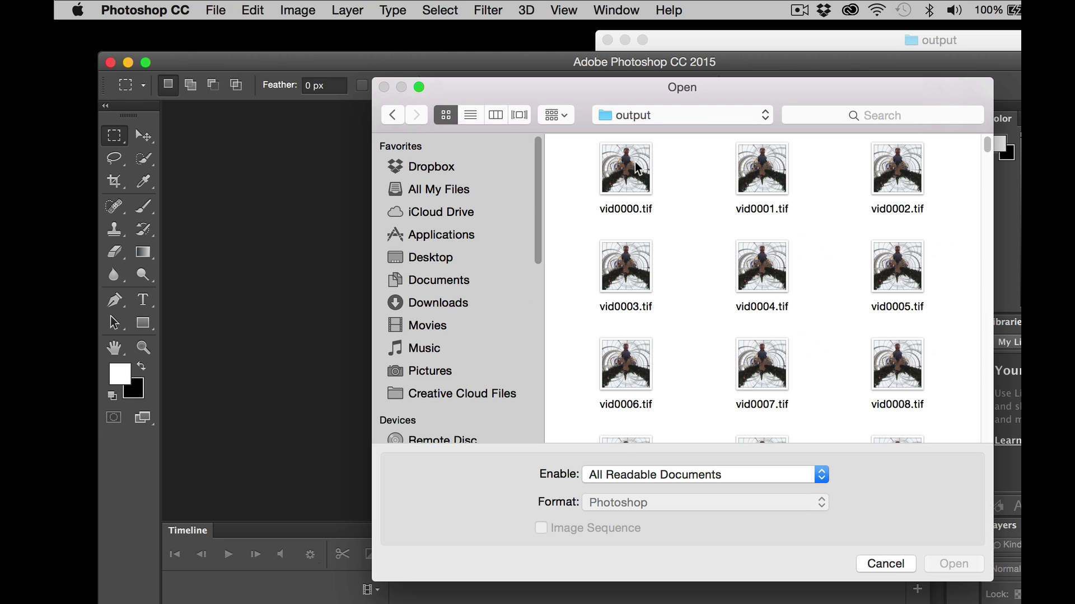
pyautogui.click(637, 168)
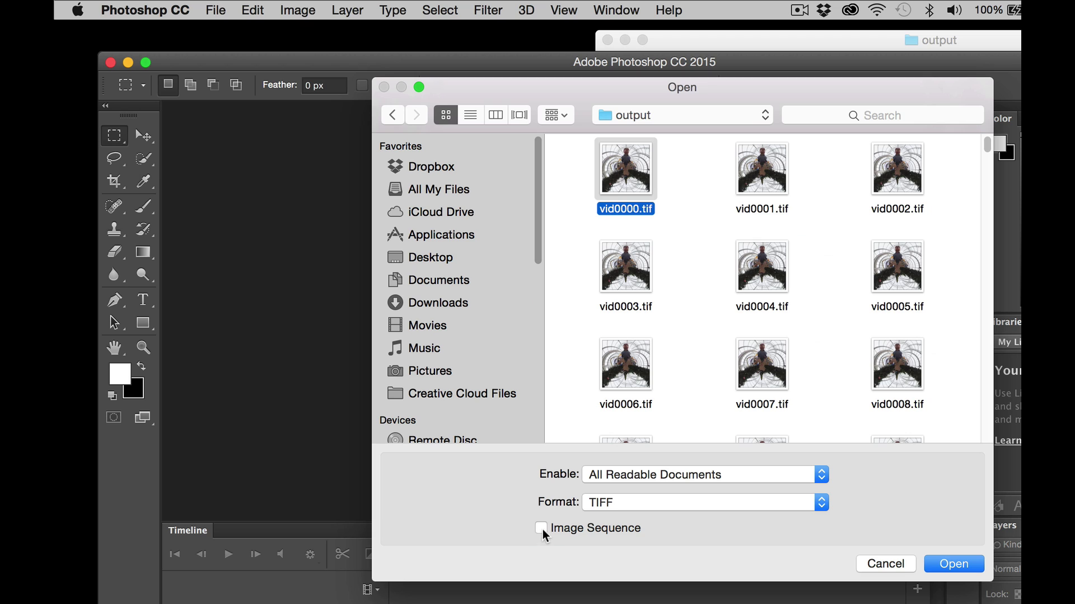
pyautogui.click(541, 528)
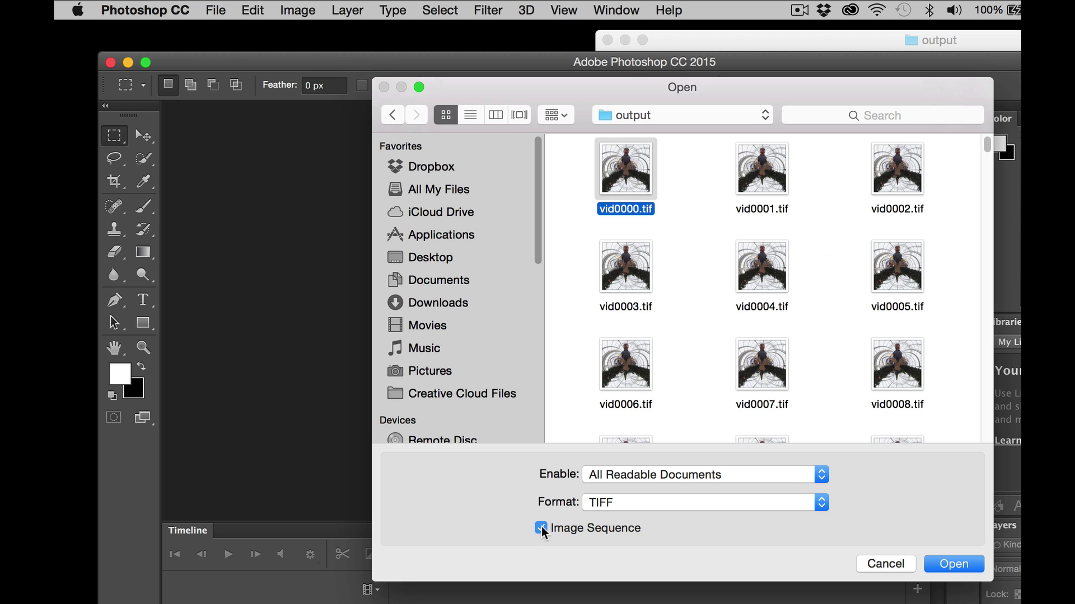
pyautogui.click(950, 563)
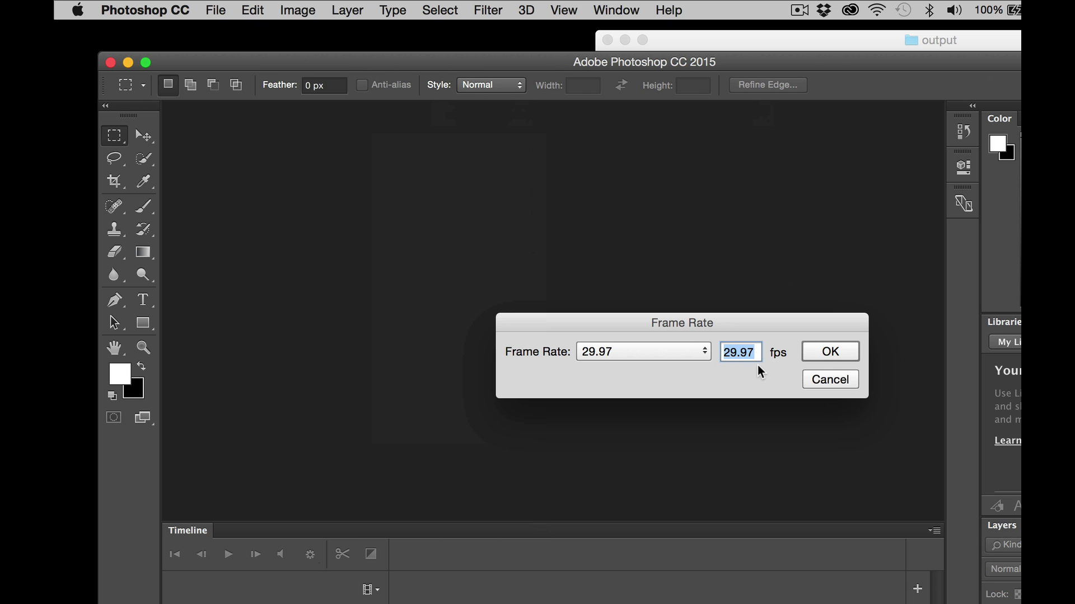
pyautogui.click(830, 353)
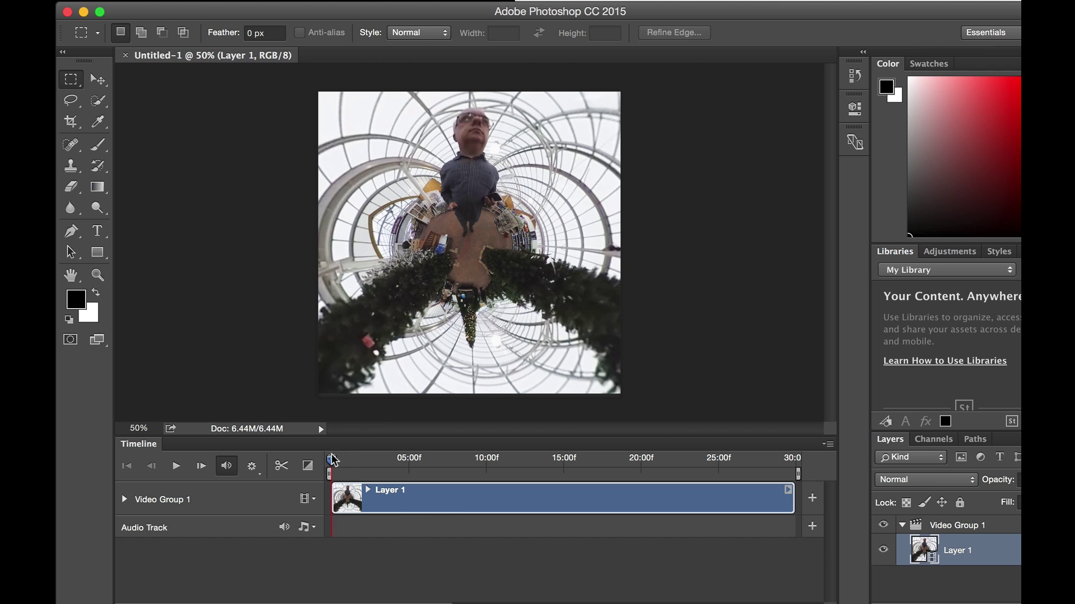
# - Add QBEI4261.mp4 from the Desktop to the timeline's audio track
pyautogui.moveTo(332, 460)
pyautogui.mouseDown()
pyautogui.moveTo(374, 457)
pyautogui.moveTo(330, 457)
pyautogui.mouseUp()
pyautogui.click(315, 531)
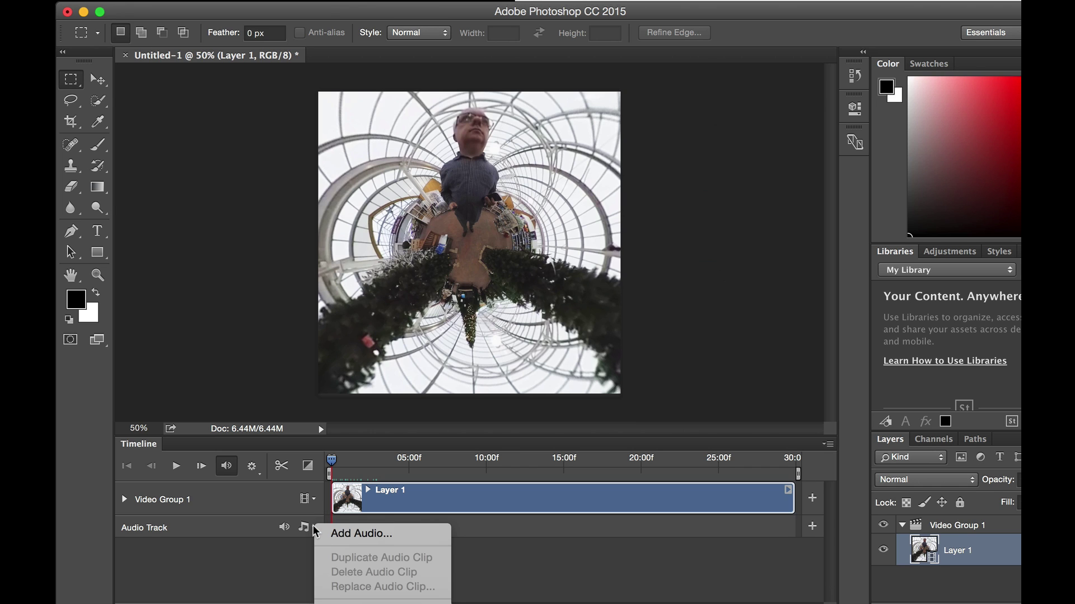
pyautogui.click(348, 533)
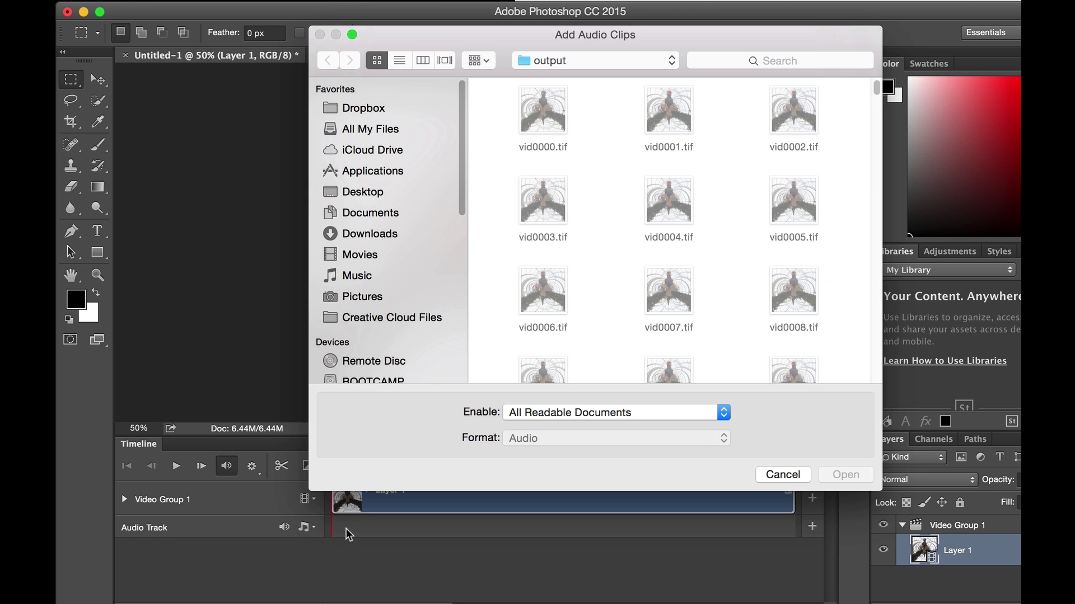
pyautogui.click(371, 190)
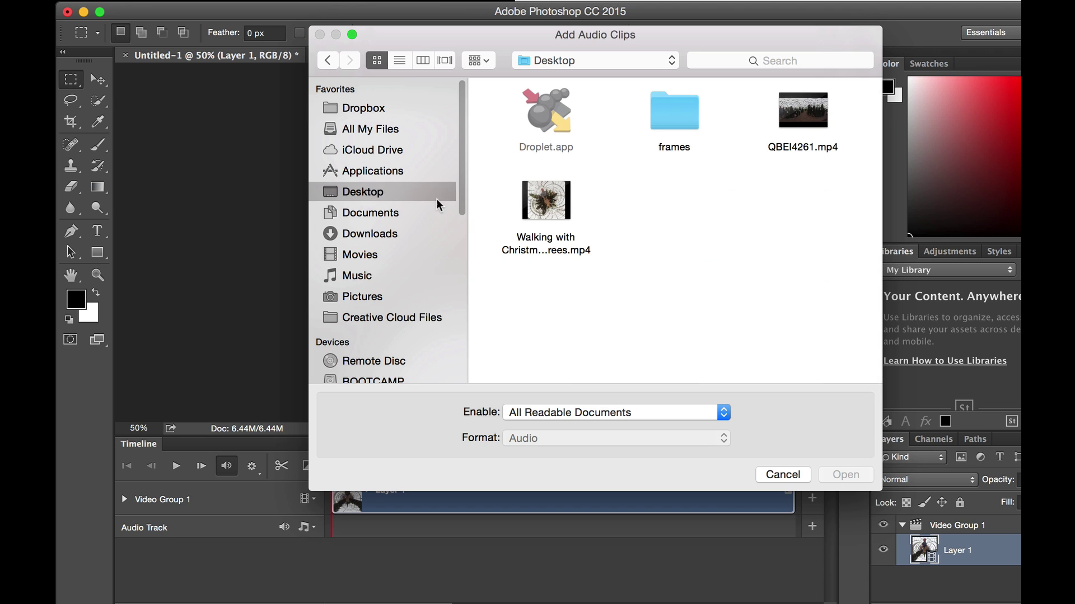
pyautogui.click(802, 123)
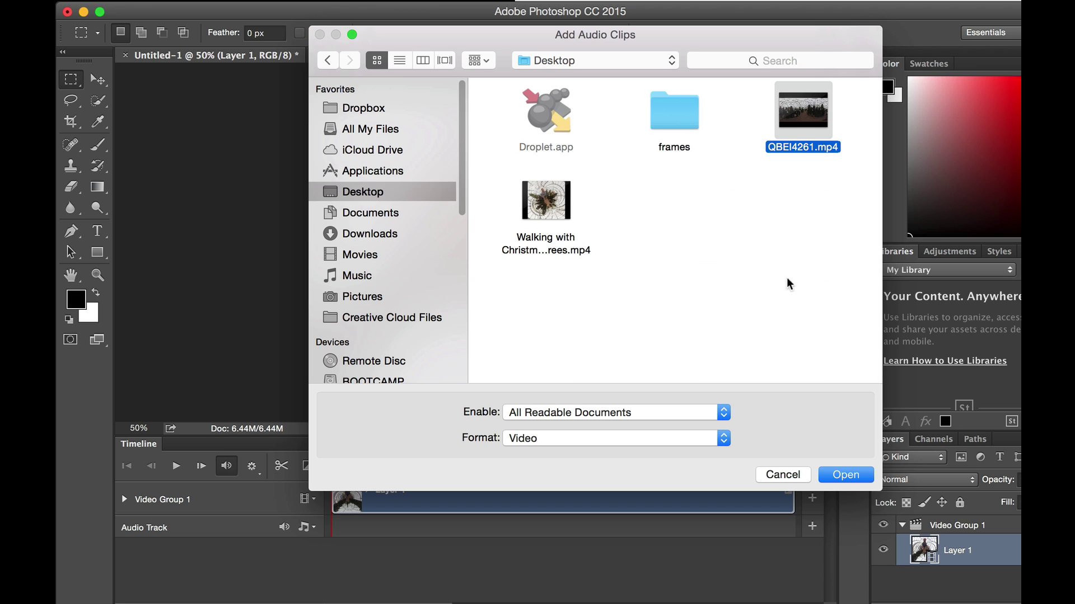
pyautogui.click(845, 477)
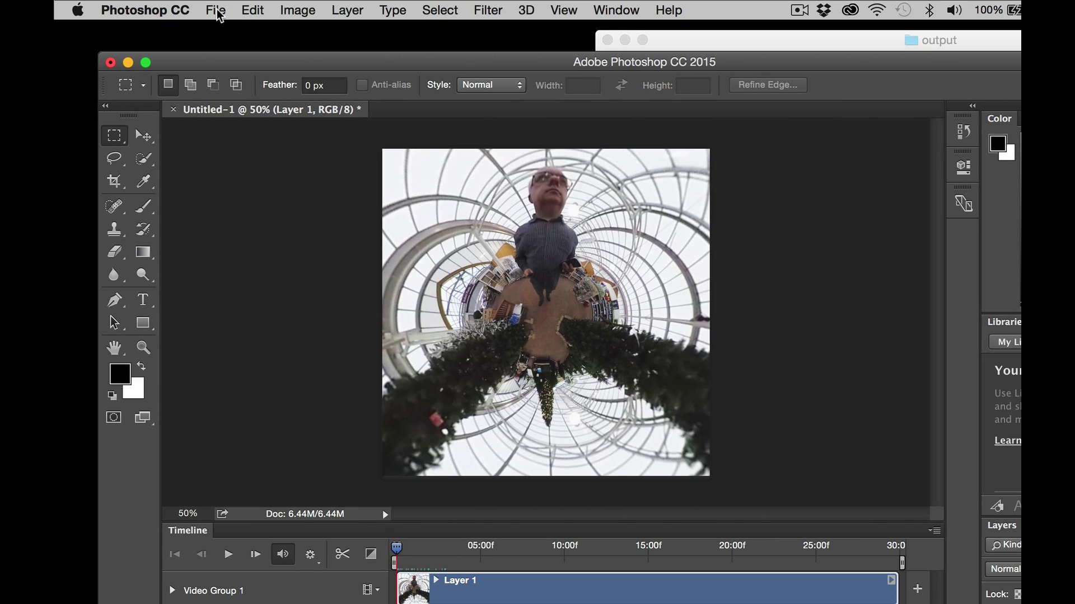
# - Start a Render Video export and name the output 'tree walk'
pyautogui.click(217, 10)
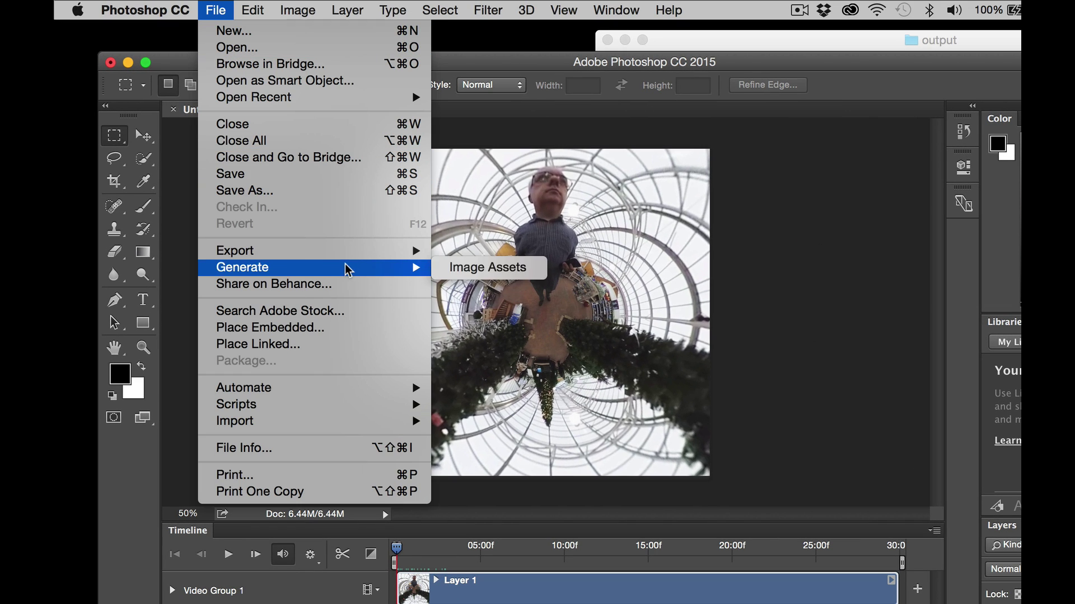
pyautogui.moveTo(350, 255)
pyautogui.click(492, 475)
pyautogui.click(460, 205)
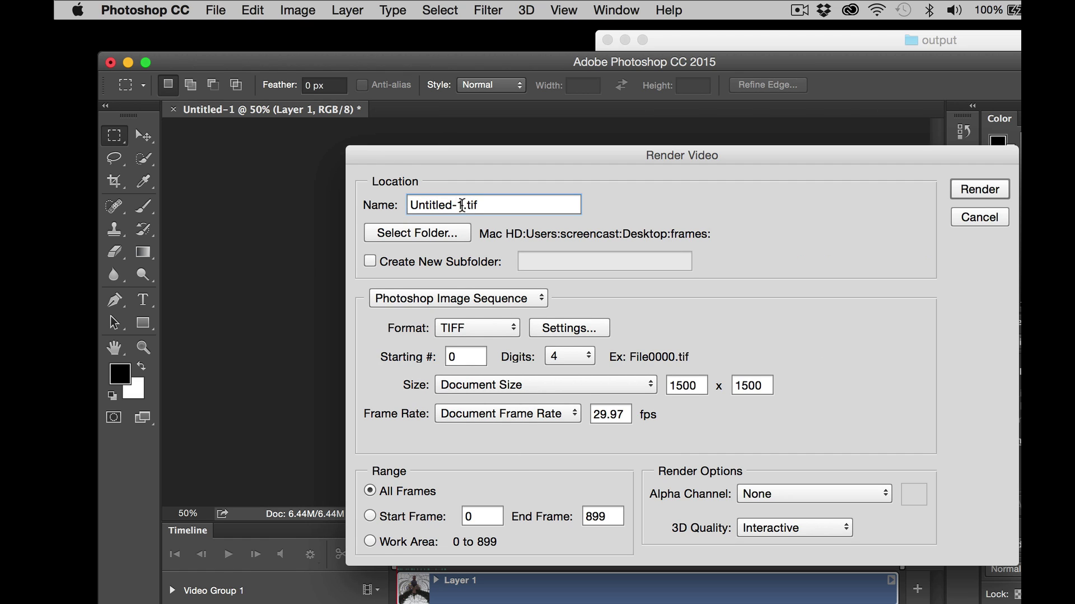
pyautogui.moveTo(462, 205); pyautogui.dragTo(356, 206)
pyautogui.write('tree walk')
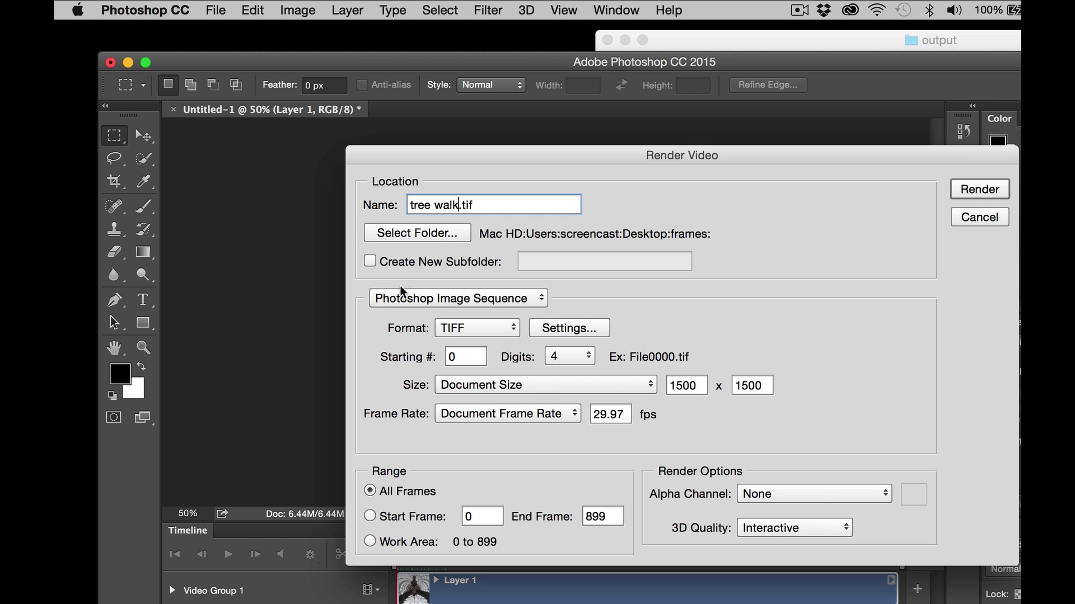
# - Render with Adobe Media Encoder H.264 into the Desktop folder
pyautogui.click(419, 298)
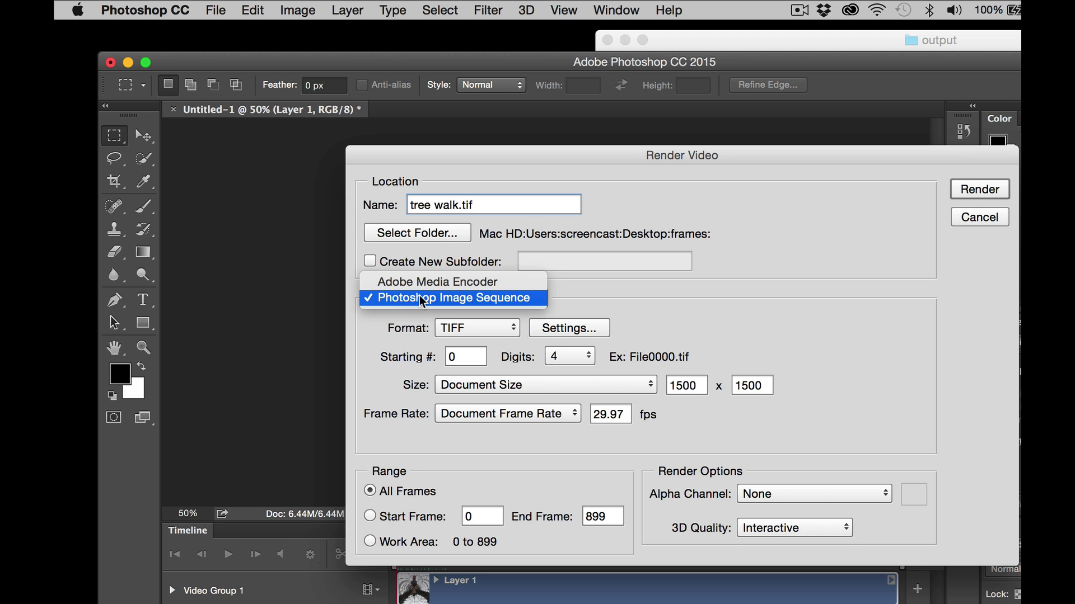
pyautogui.click(461, 280)
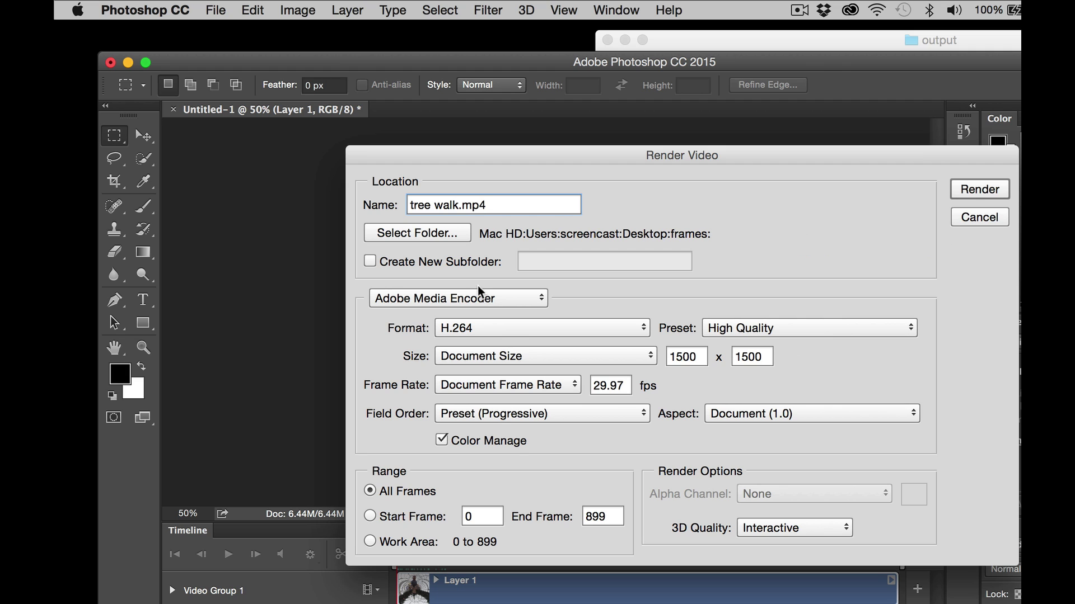
pyautogui.click(444, 234)
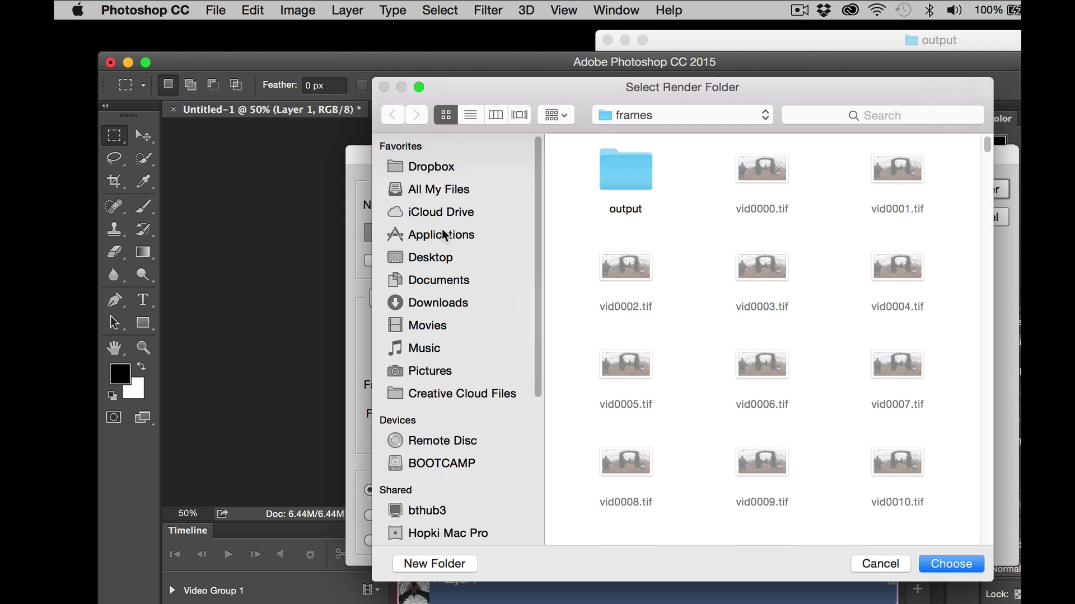
pyautogui.click(434, 259)
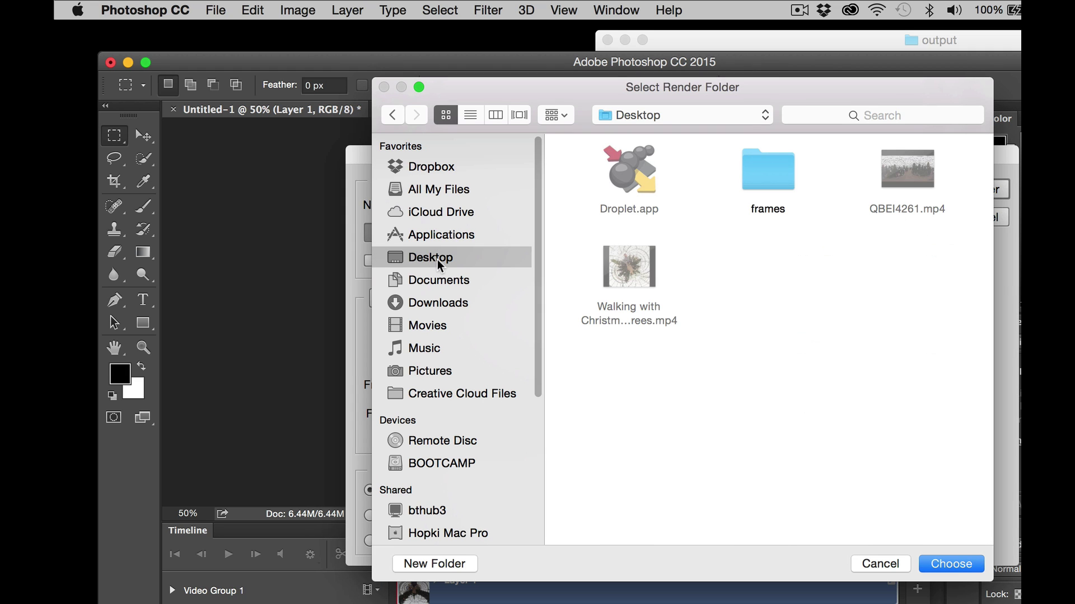
pyautogui.click(957, 565)
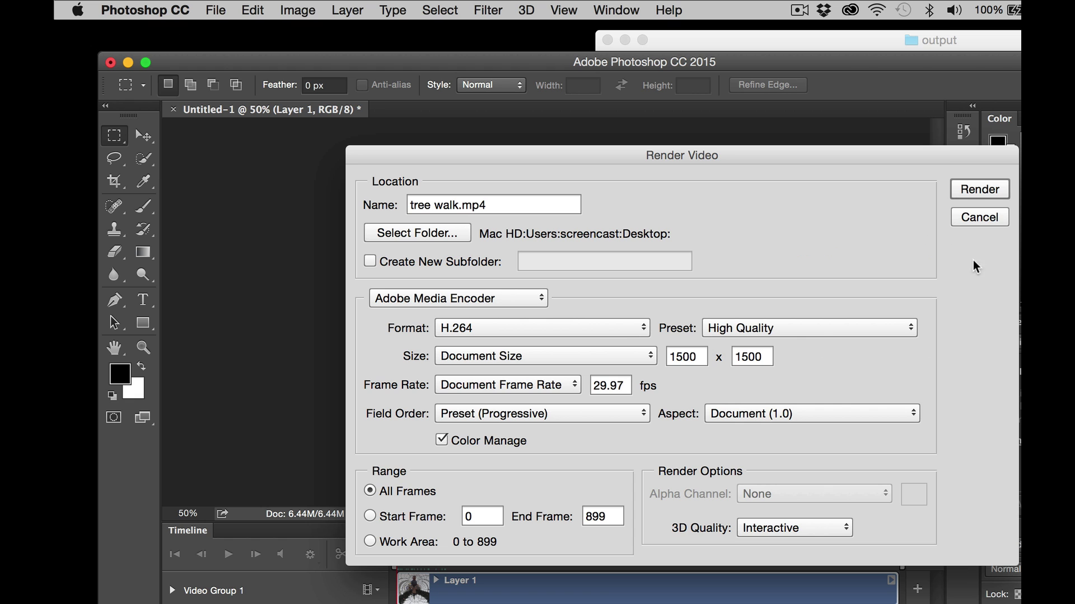
pyautogui.click(985, 190)
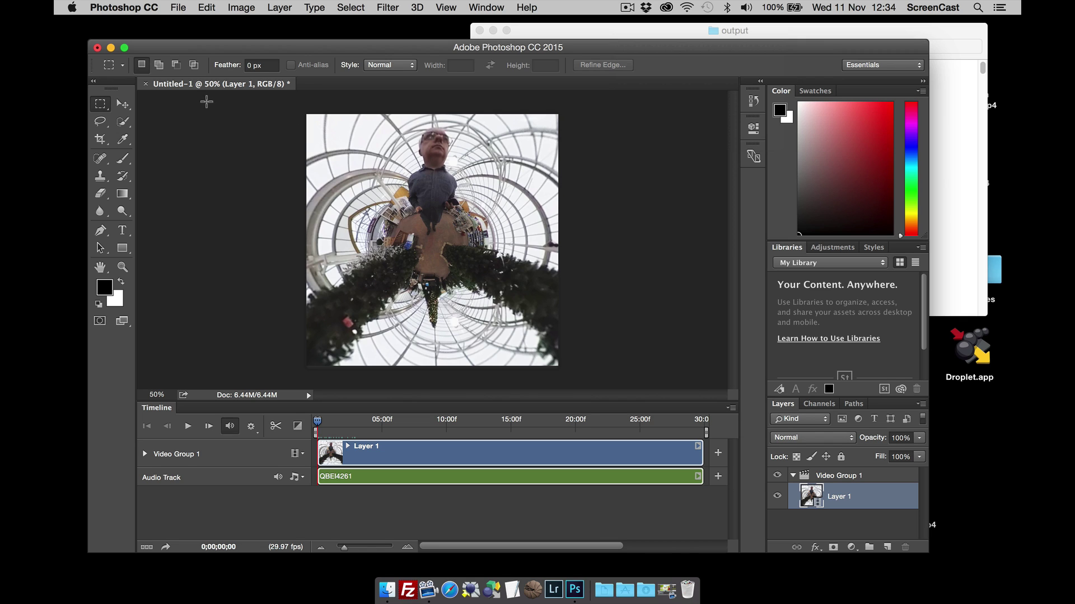
# - Discard the Photoshop document, minimise the output window, and centre tree walk.mp4 on the desktop
pyautogui.click(97, 48)
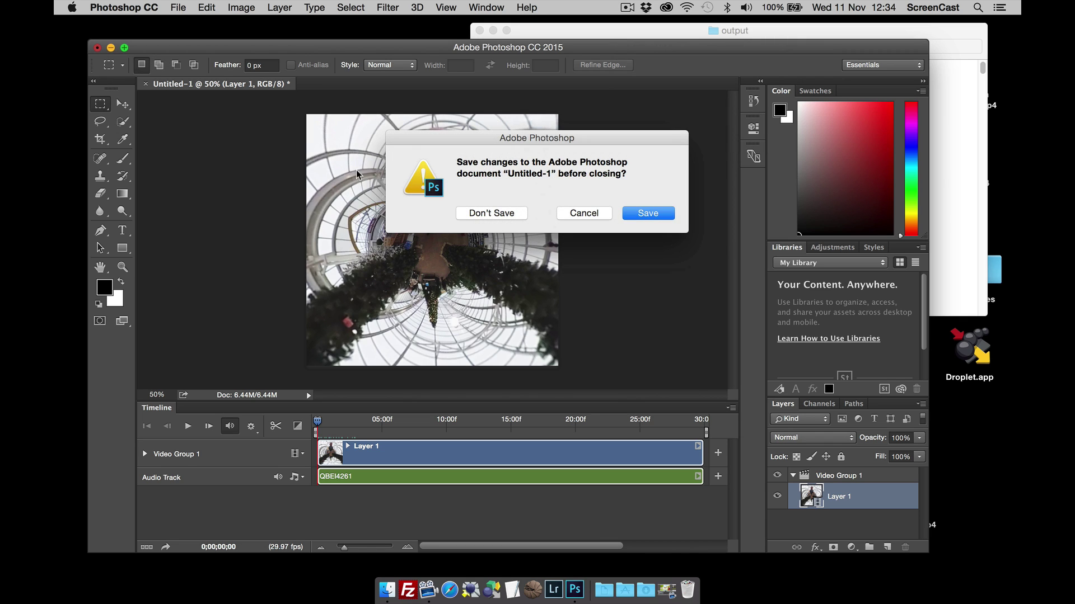
pyautogui.click(491, 213)
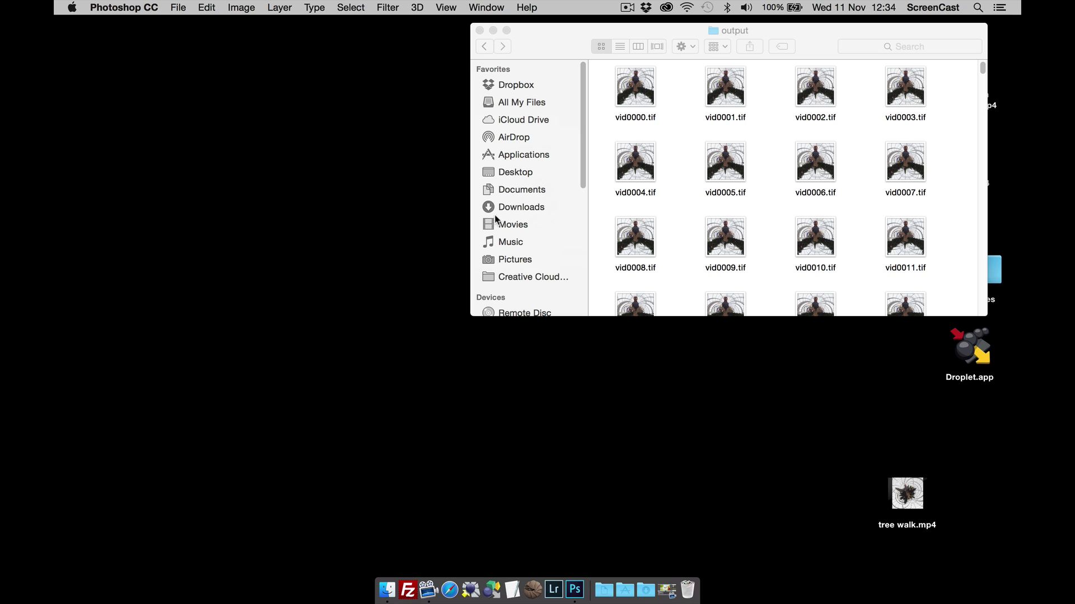
pyautogui.doubleClick(476, 29)
pyautogui.click(784, 370)
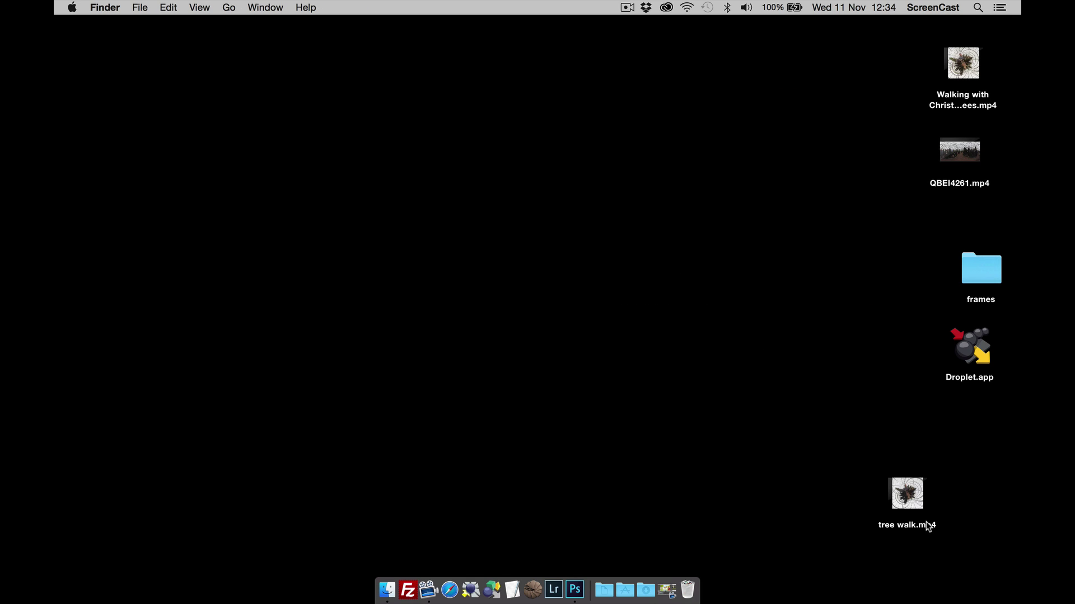
pyautogui.moveTo(921, 517); pyautogui.dragTo(534, 245)
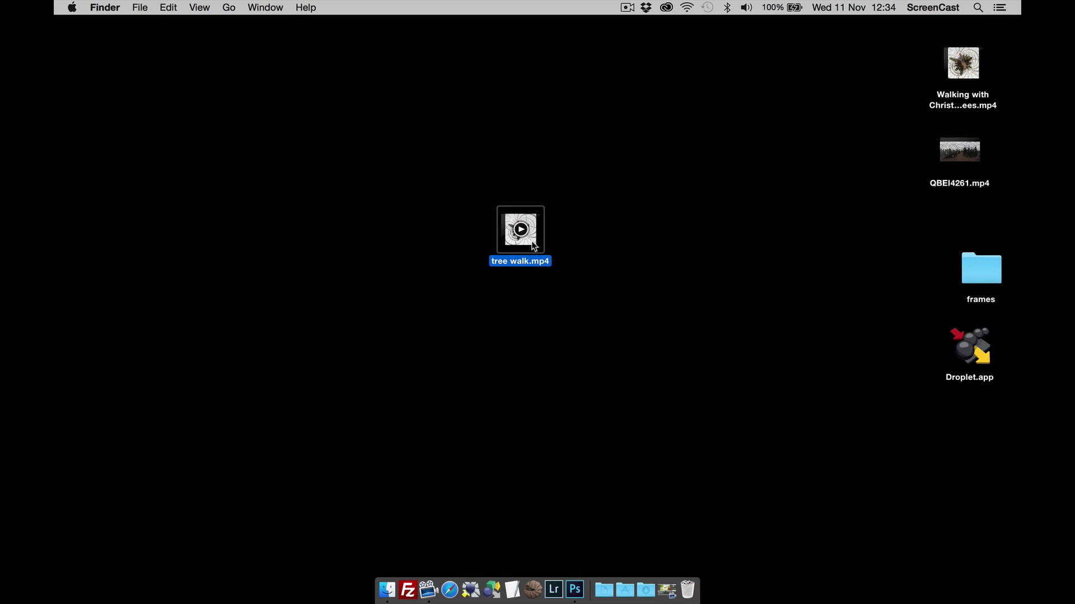
# - Open tree walk.mp4 in QuickTime Player and play it
pyautogui.doubleClick(533, 245)
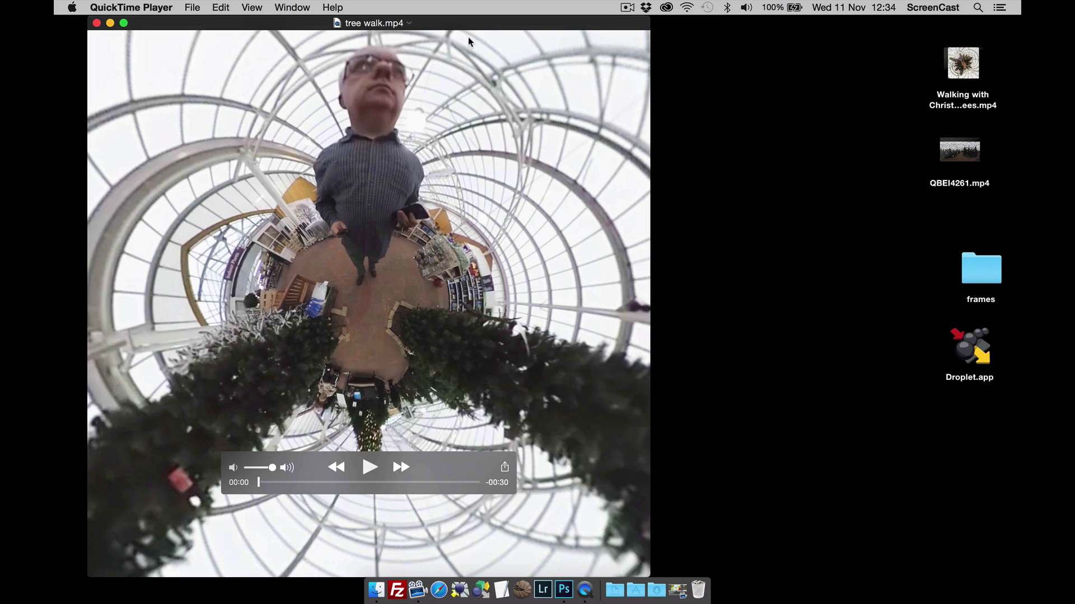
pyautogui.moveTo(471, 29); pyautogui.dragTo(543, 25)
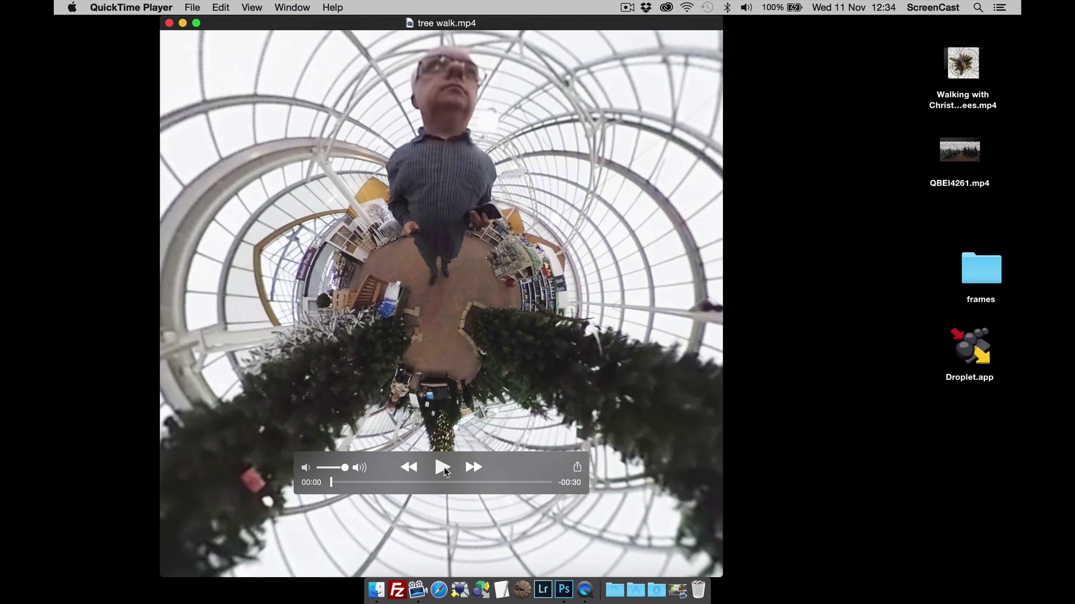
pyautogui.click(441, 468)
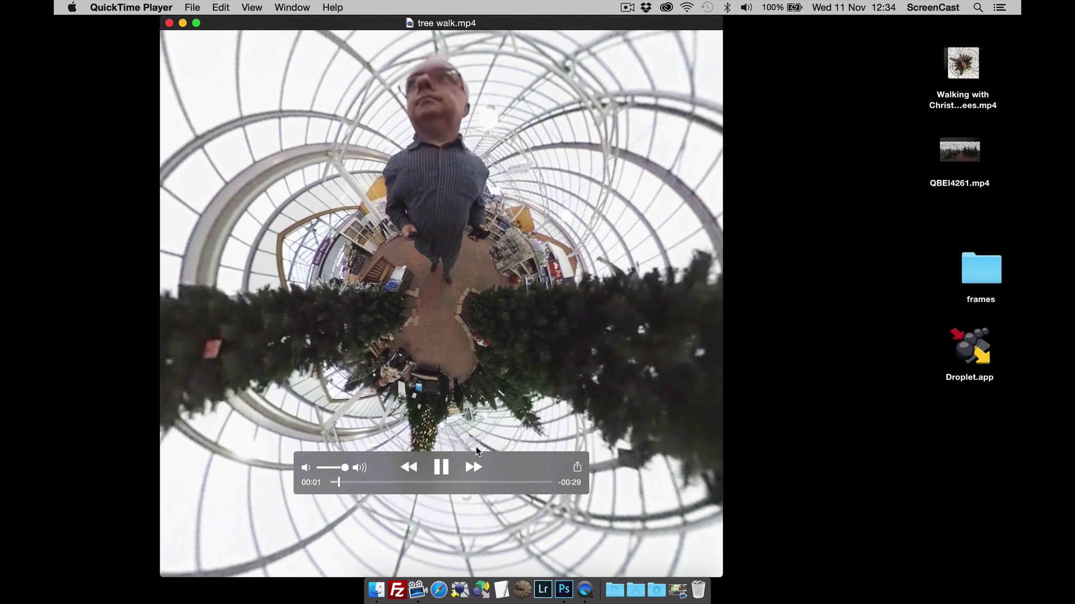